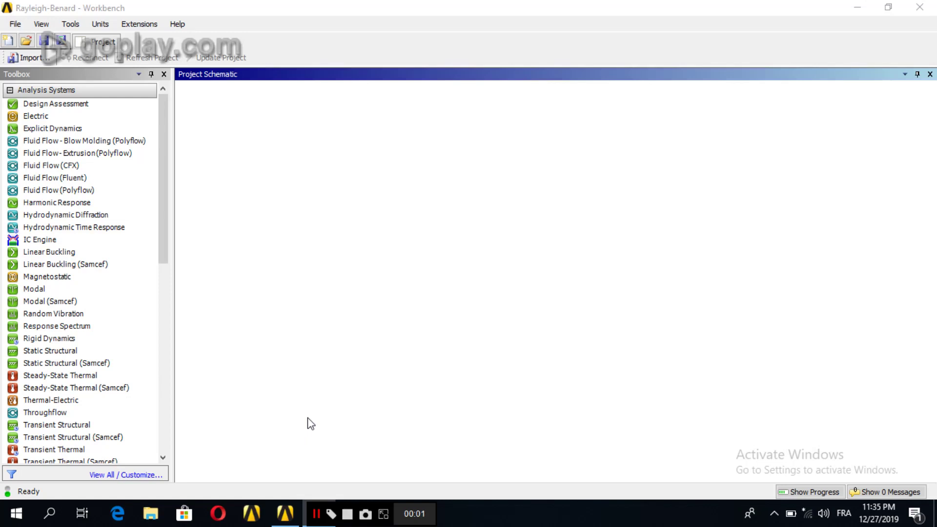
- Create a Fluid Flow (Fluent) system in the schematic named Rayleigh-Benard_wall-wall
left_click(117, 178)
left_click(57, 178)
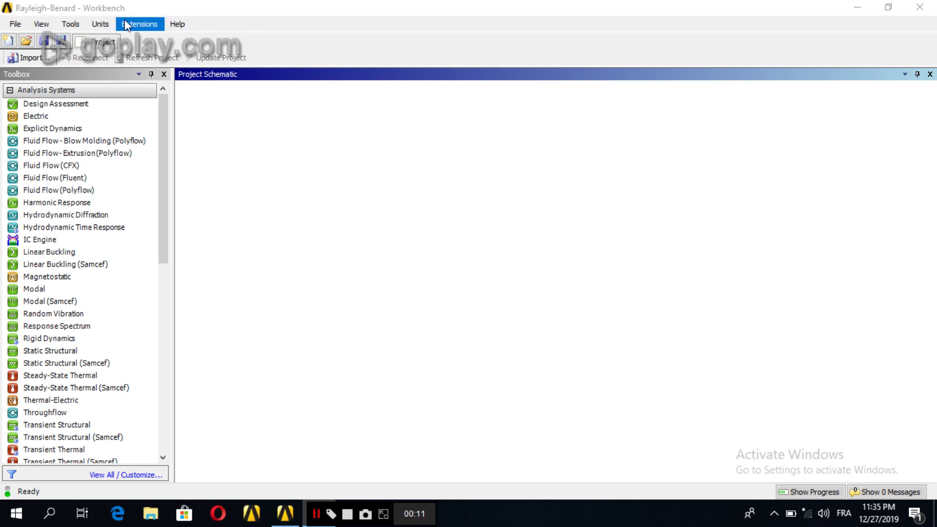
left_click(16, 25)
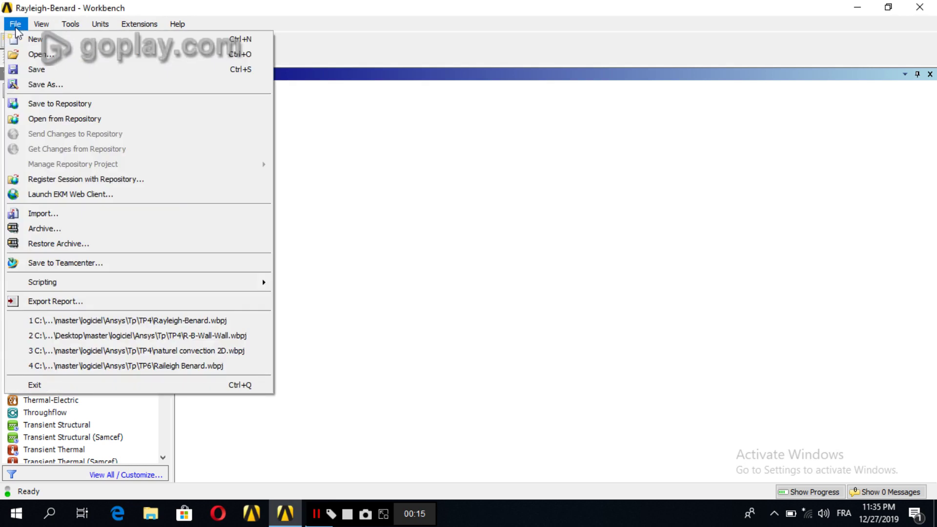
left_click(14, 24)
left_click(54, 178)
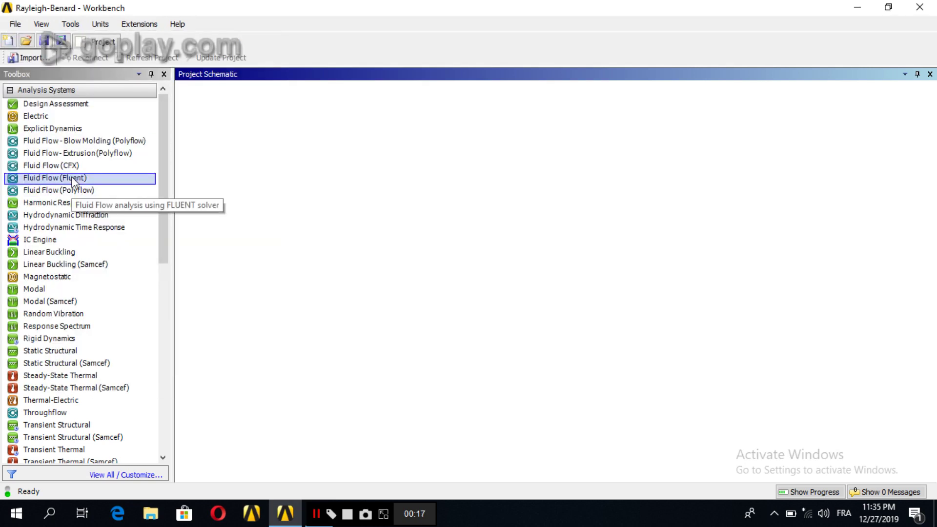
double_click(73, 178)
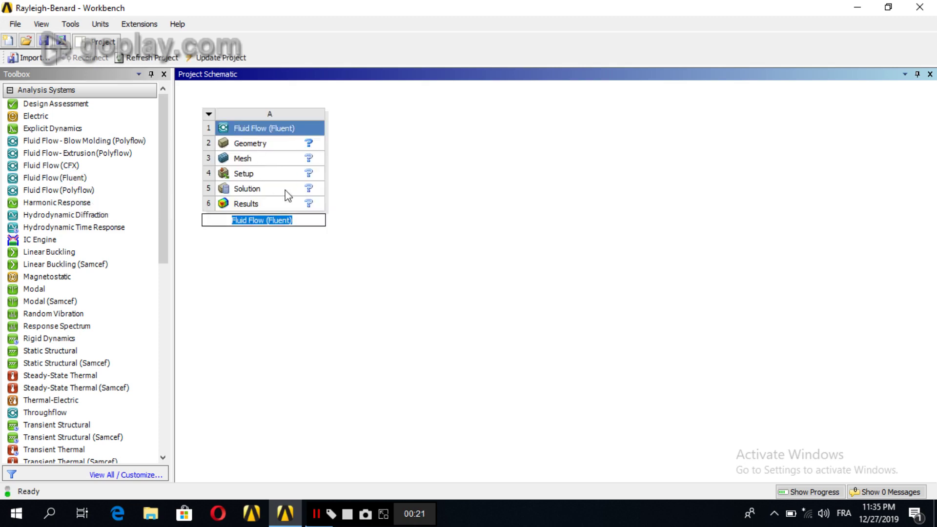
type("Ray")
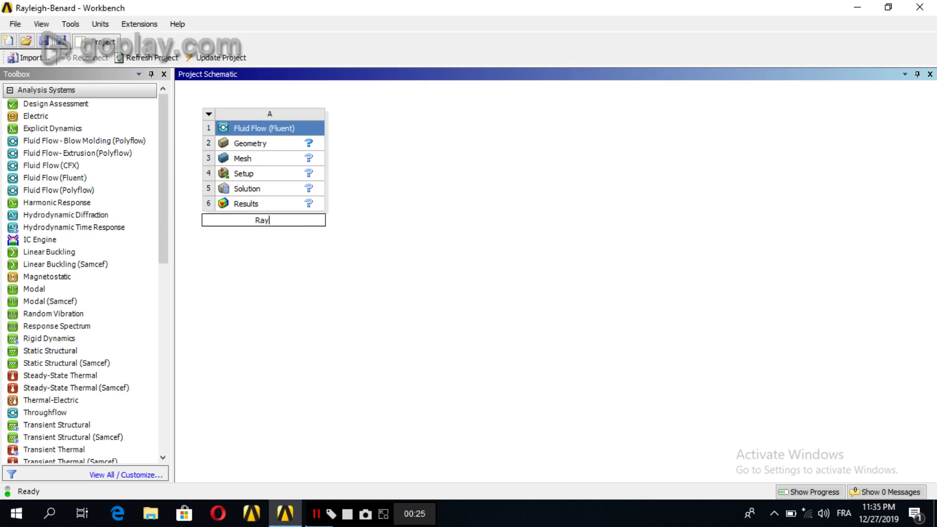
type("leigh")
type("-")
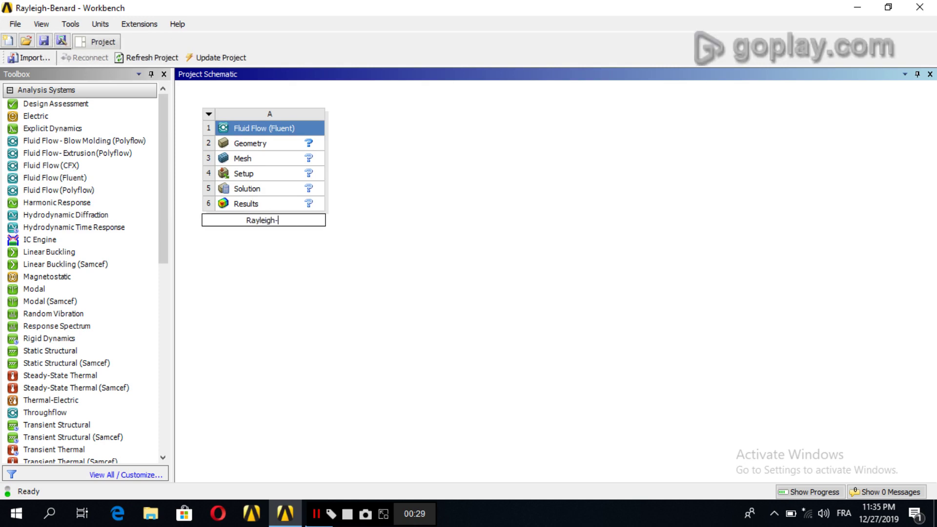
type("Be")
type("nard")
type("_")
type("wall")
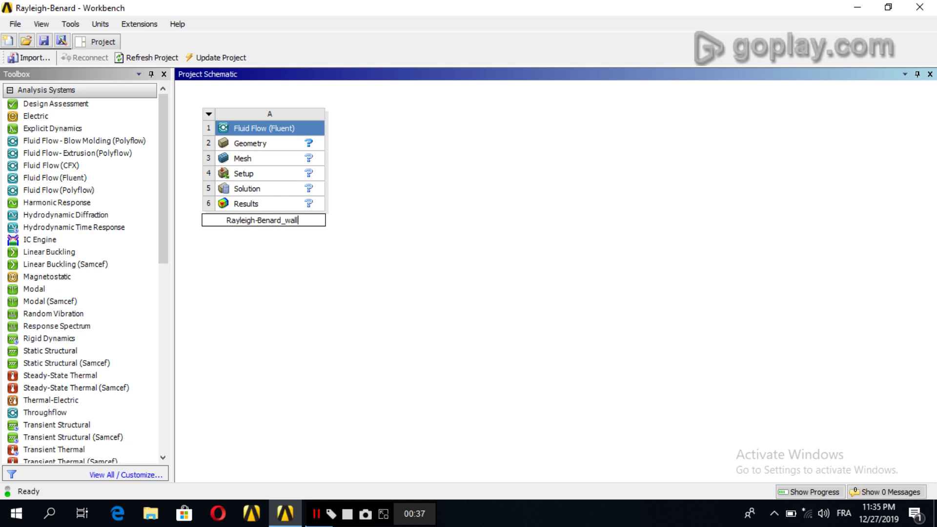
type("-wall")
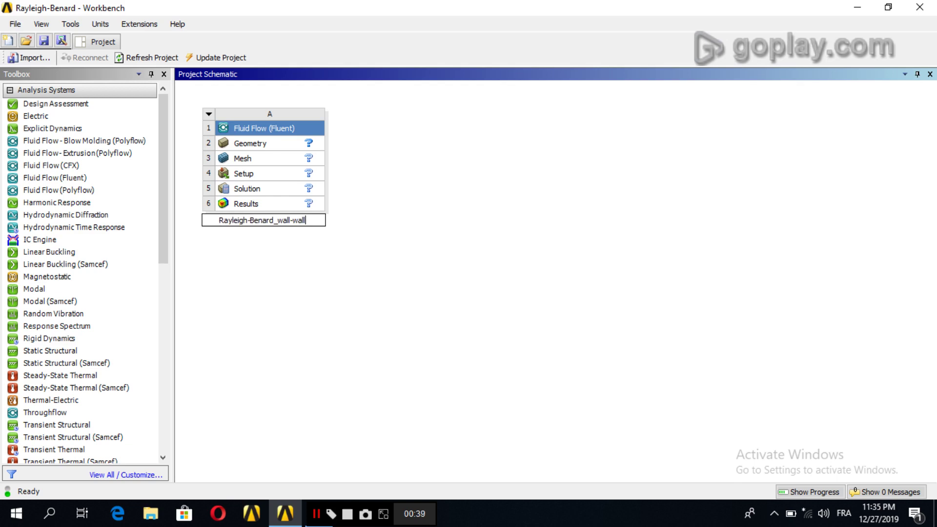
key("Return")
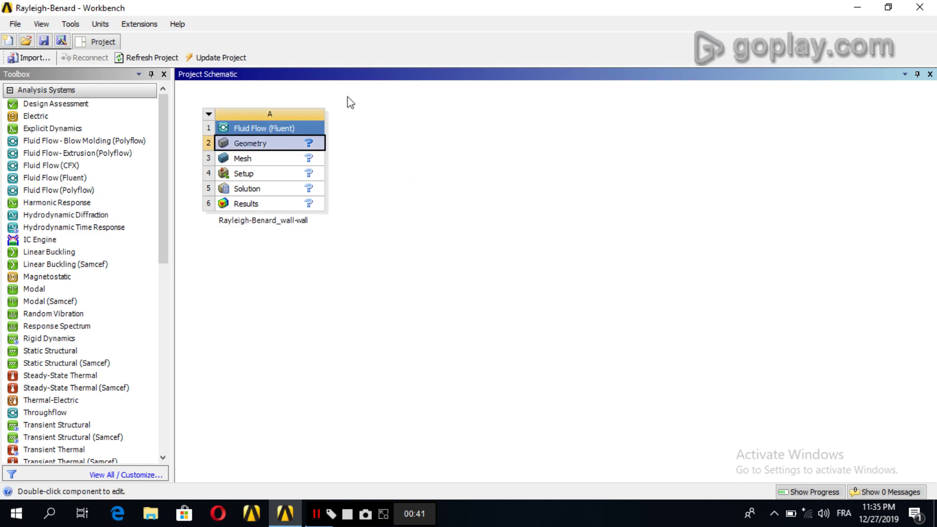
- Open the geometry in DesignModeler, view the XY plane face-on, and set units to centimetres
double_click(265, 146)
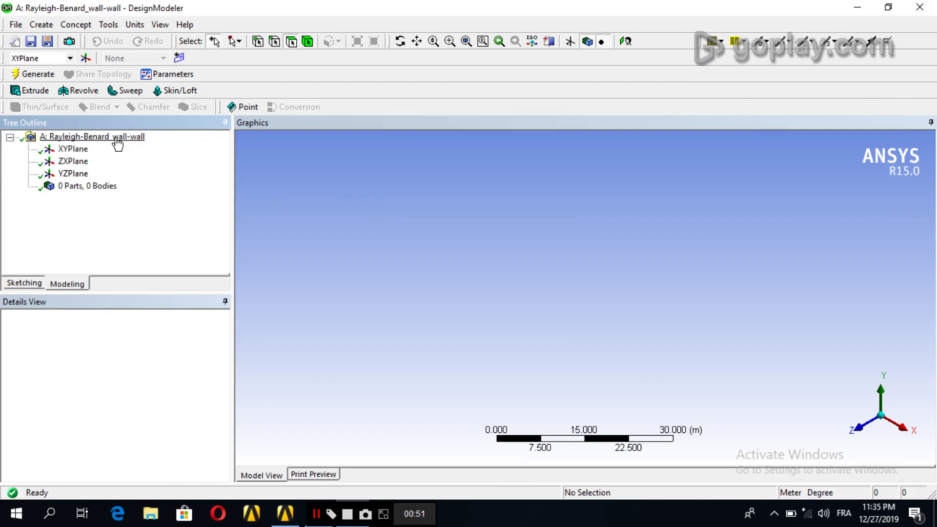
left_click(74, 149)
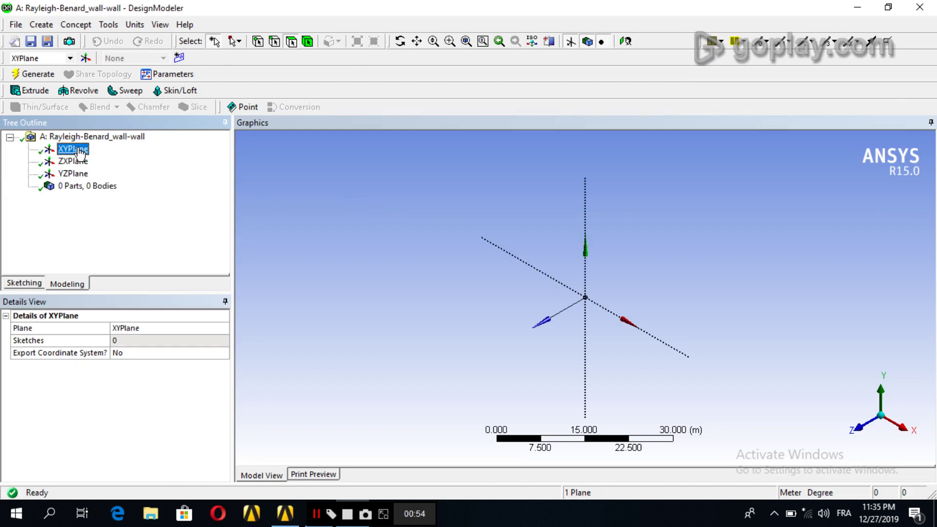
left_click(871, 431)
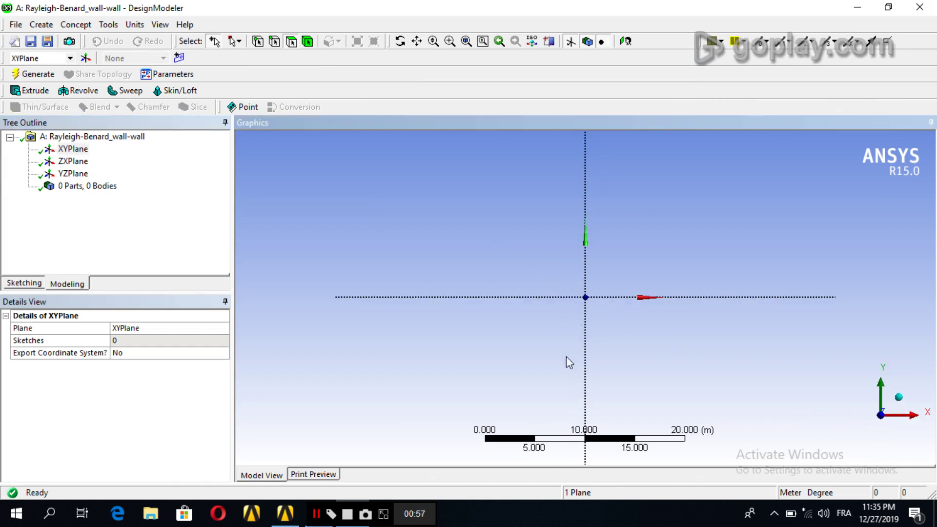
left_click(135, 25)
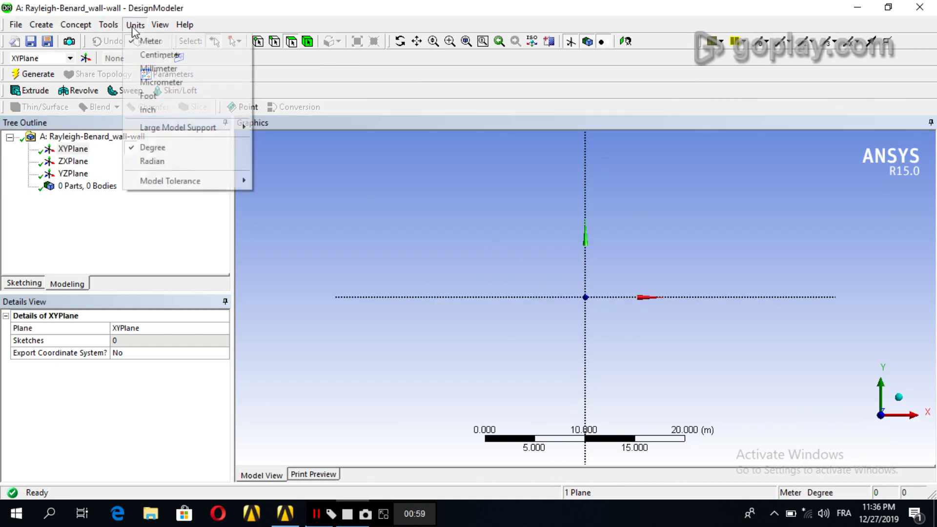
left_click(164, 56)
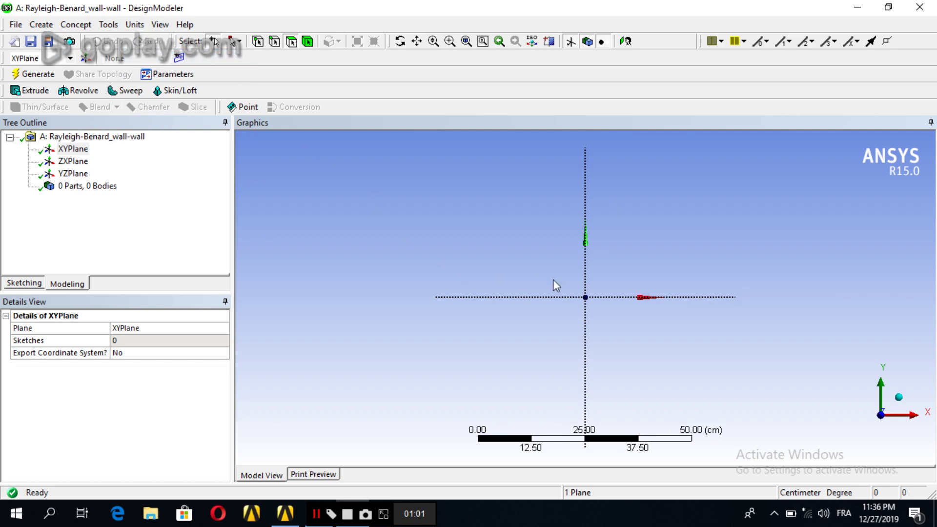
- Draw Sketch1 as a rectangle on the XY plane, starting at the origin
left_click(23, 283)
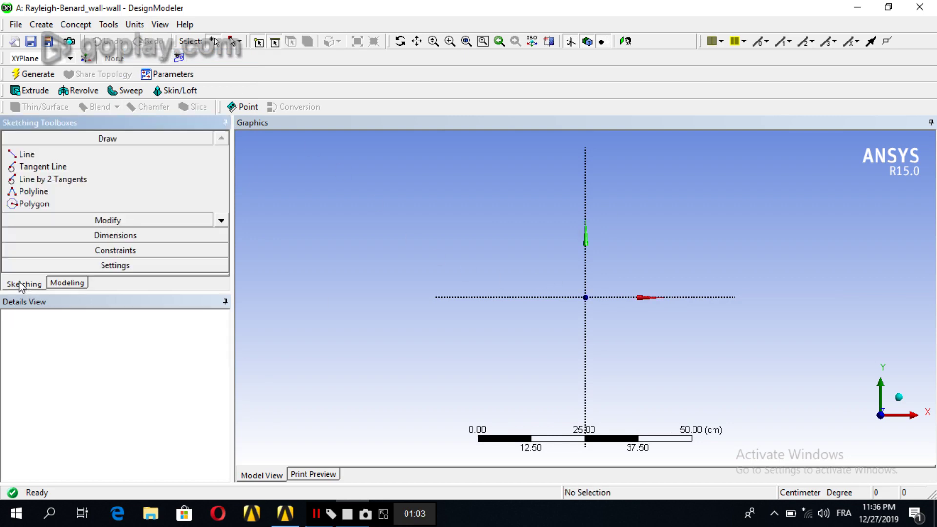
left_click(222, 221)
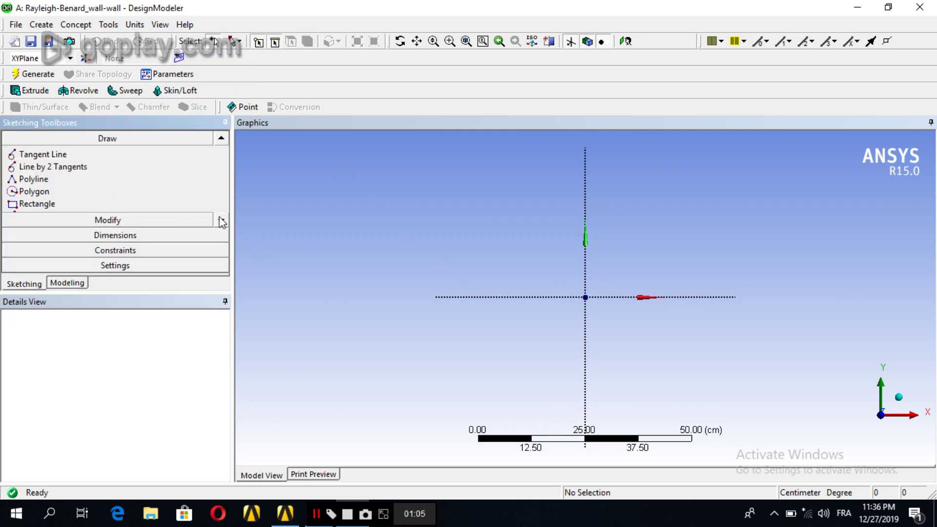
left_click(39, 191)
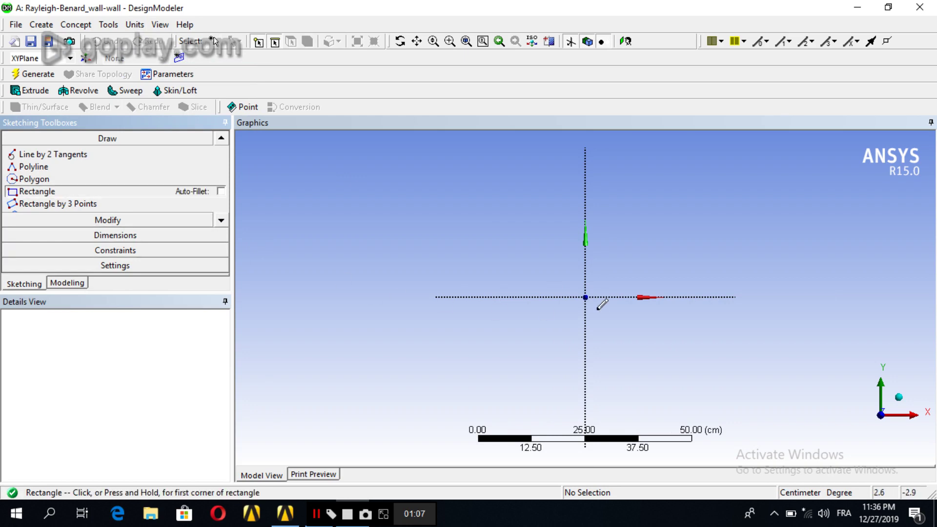
scroll(602, 306, "up", 2)
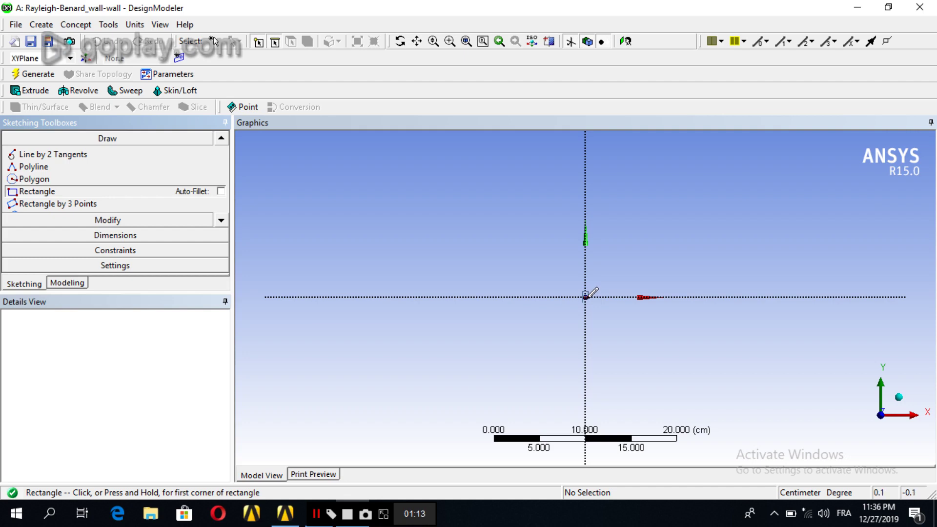
scroll(590, 294, "up", 2)
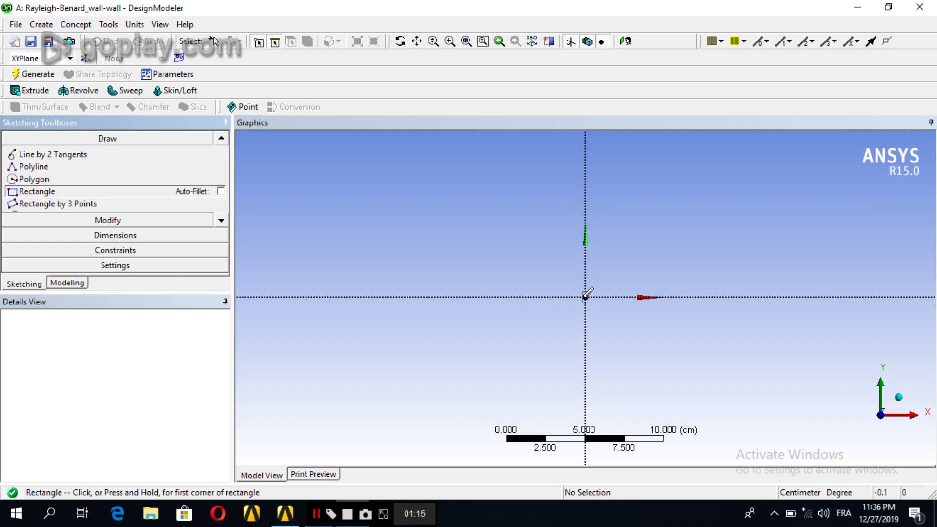
left_click(585, 296)
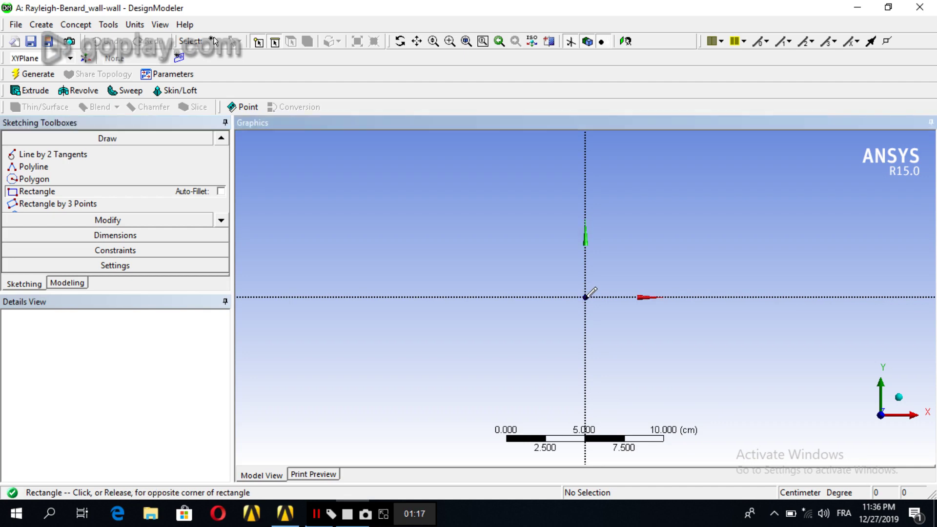
left_click(862, 247)
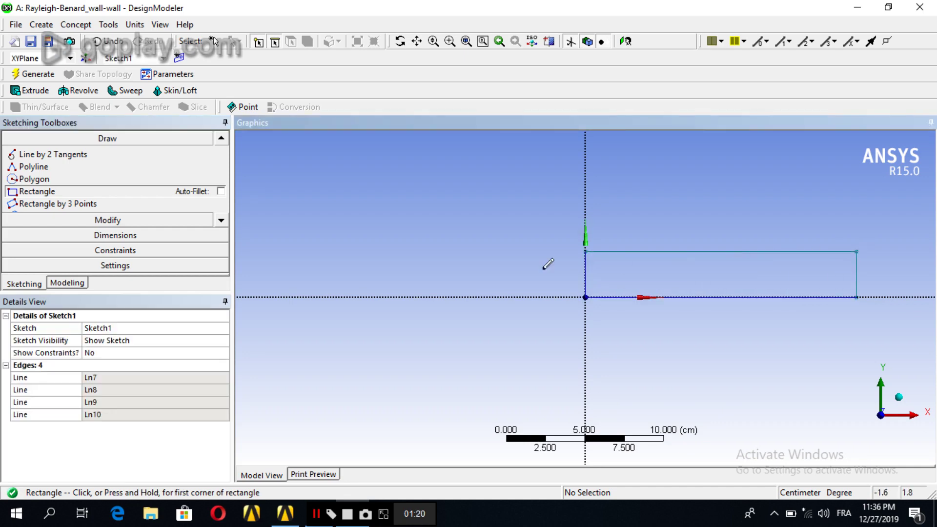
- Dimension the rectangle with bottom edge H1 at 20 cm and right edge V2 at 2 cm
left_click(115, 234)
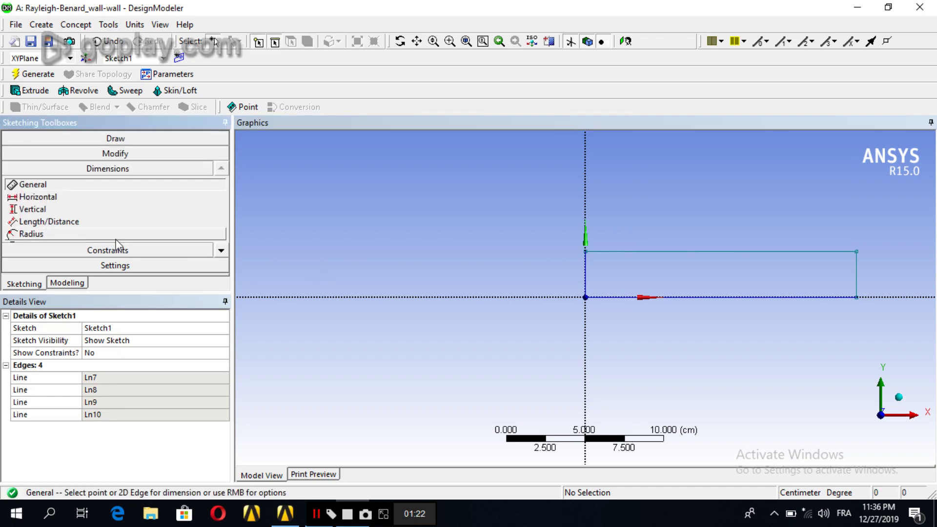
left_click(747, 298)
left_click(732, 324)
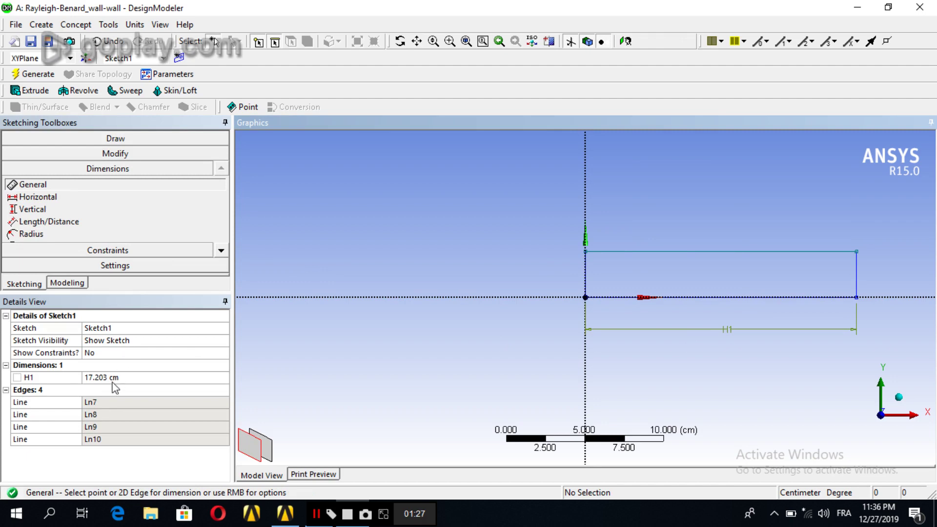
left_click(114, 378)
type("20")
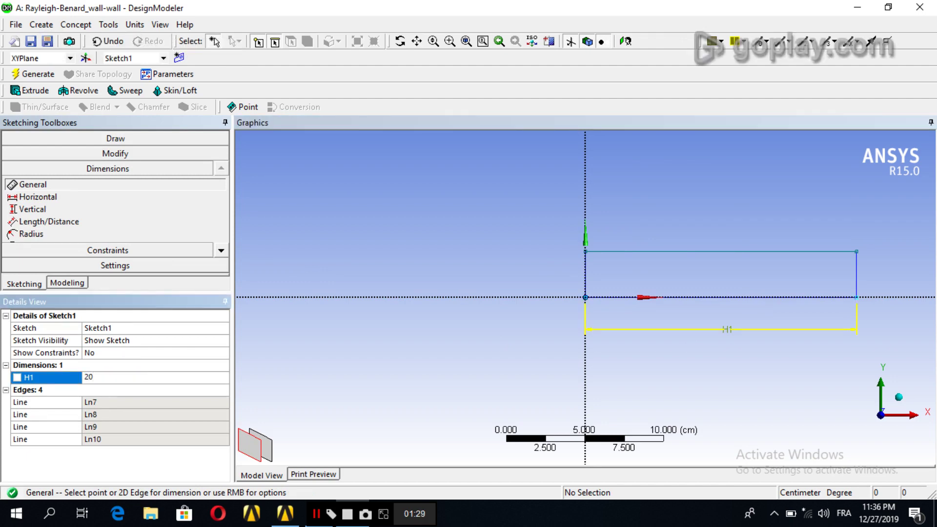
key("Return")
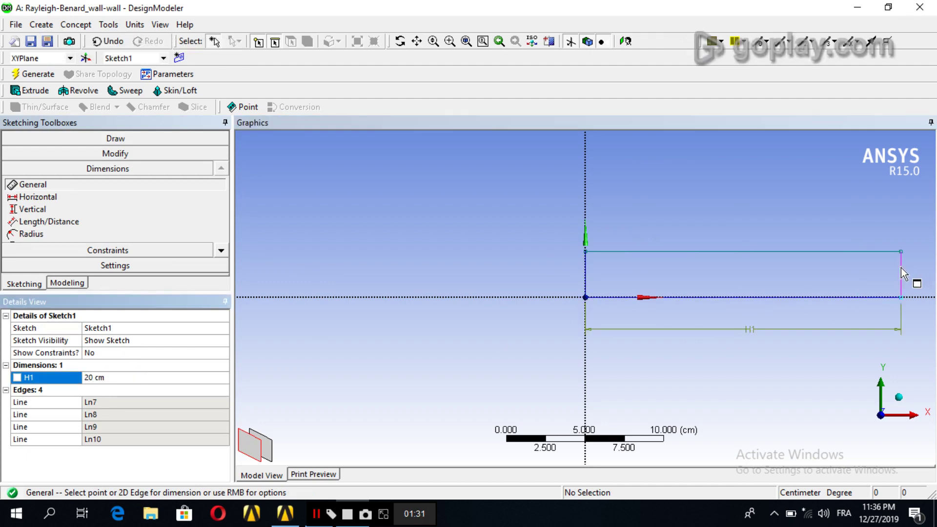
left_click(901, 274)
left_click(919, 264)
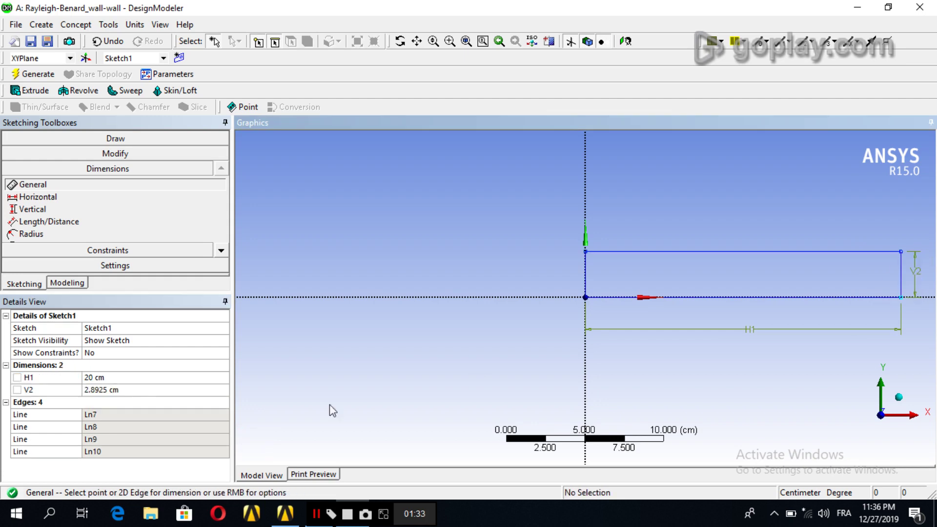
left_click(136, 390)
type("2")
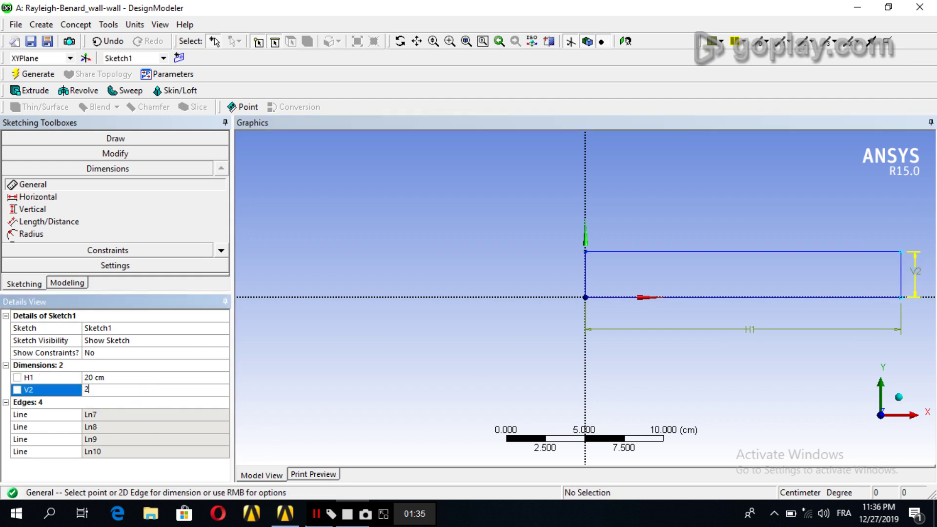
key("Return")
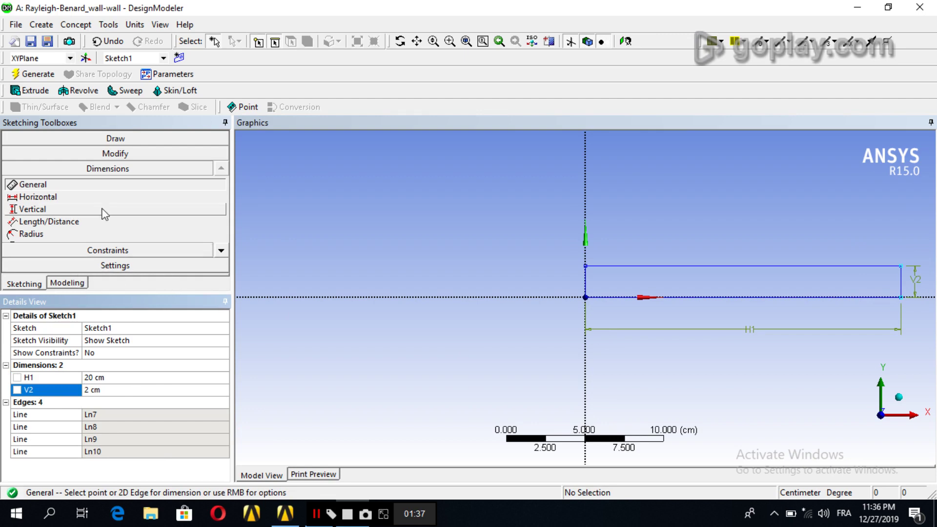
- Generate a surface body from Sketch1 with Surfaces From Sketches
left_click(76, 25)
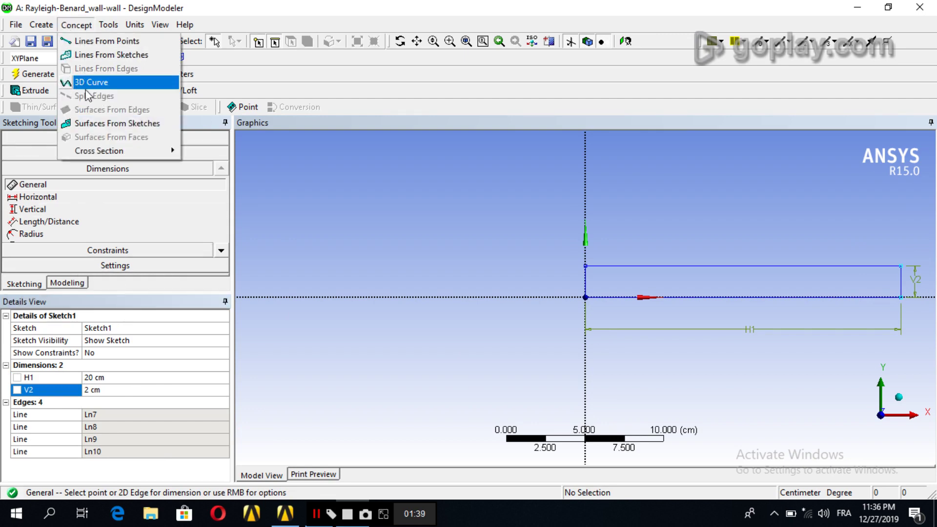
left_click(94, 124)
left_click(29, 149)
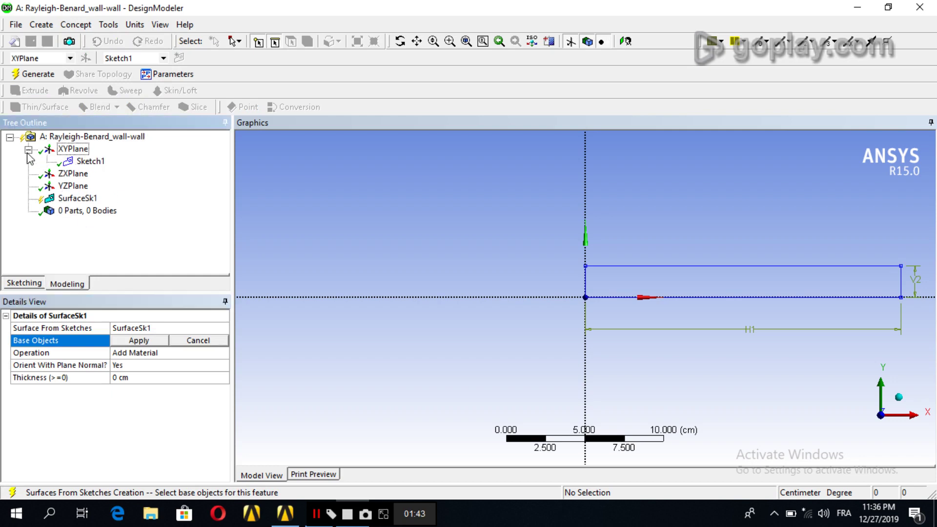
left_click(678, 266)
left_click(129, 341)
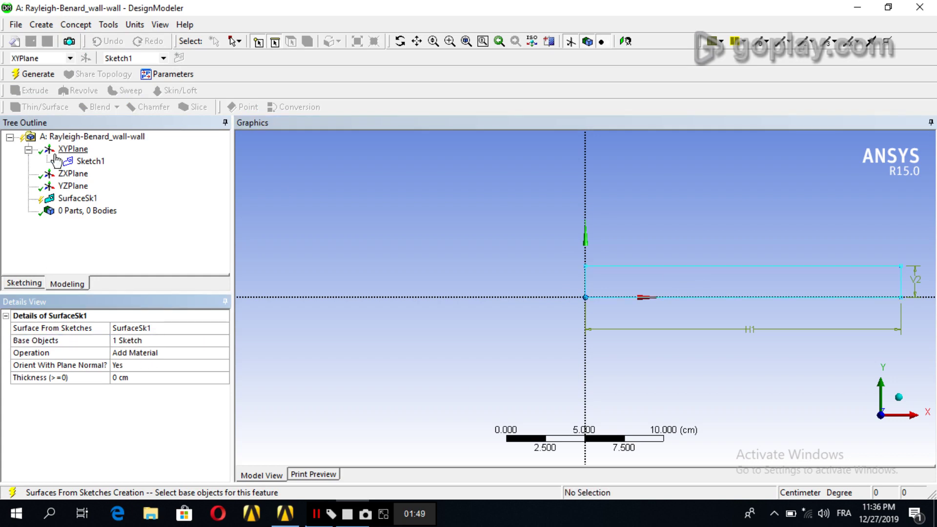
left_click(33, 75)
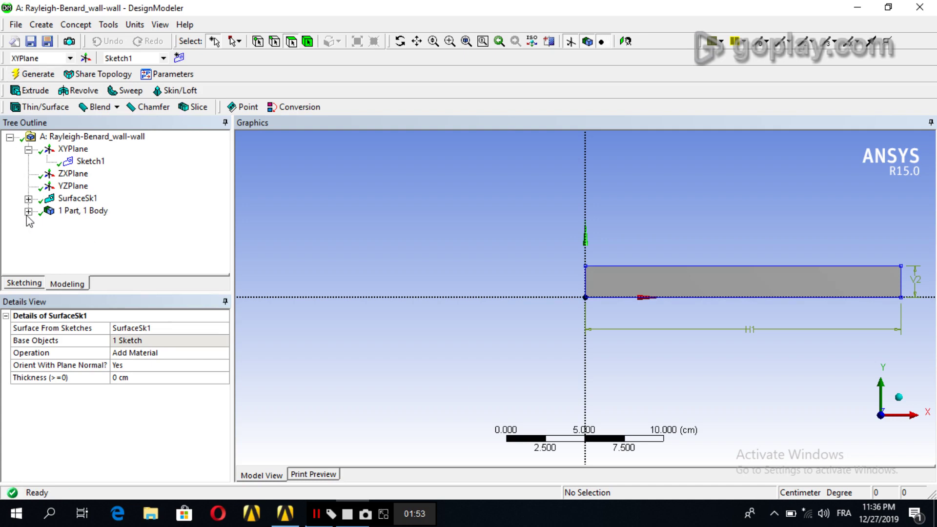
- Set the Surface Body to Fluid and regenerate the geometry
left_click(28, 211)
left_click(100, 223)
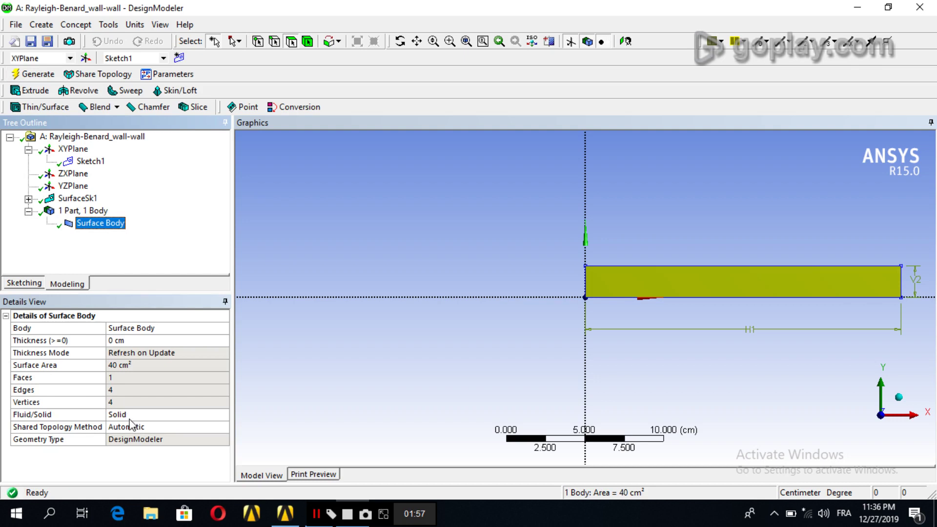
left_click(136, 415)
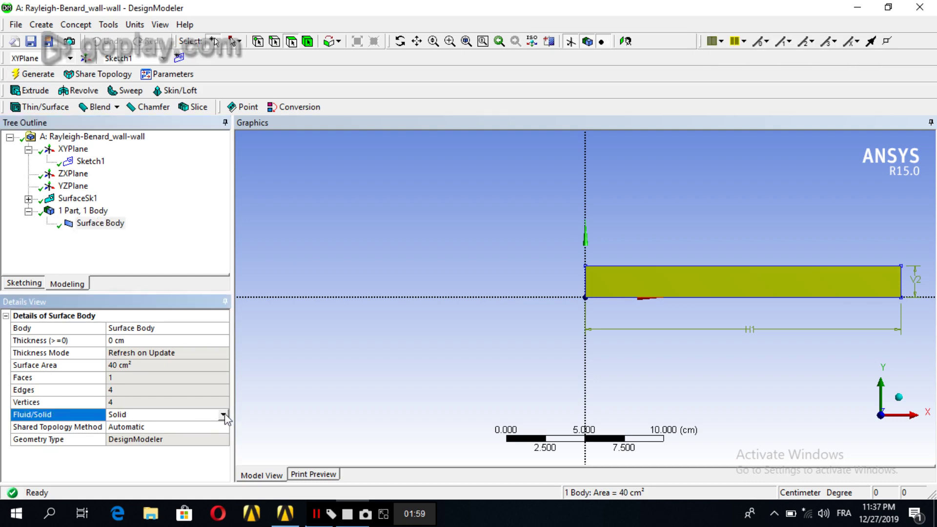
left_click(222, 415)
left_click(133, 426)
left_click(24, 75)
- Save the project and close DesignModeler
left_click(16, 24)
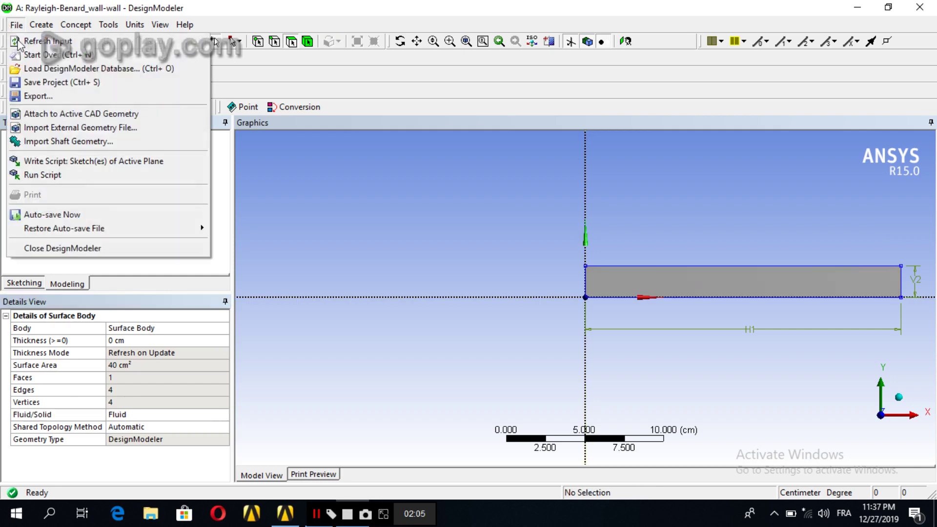
left_click(46, 82)
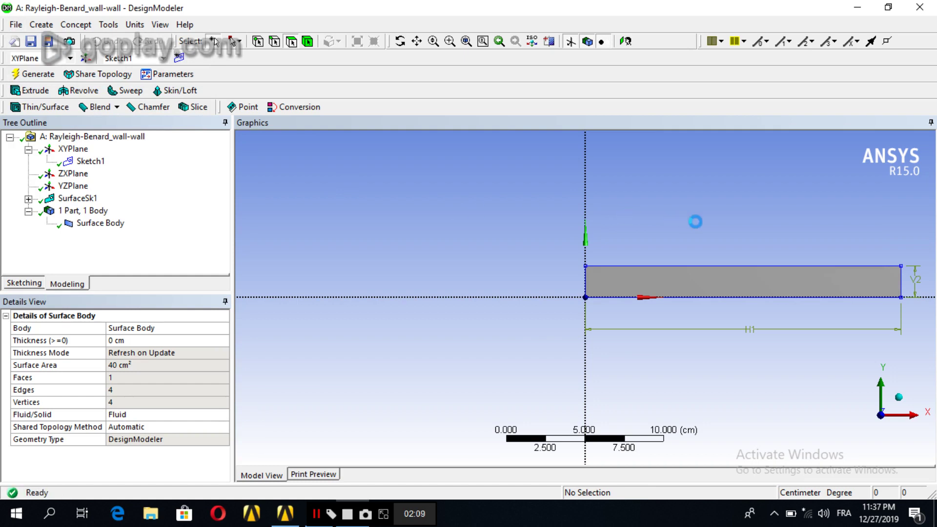
left_click(916, 12)
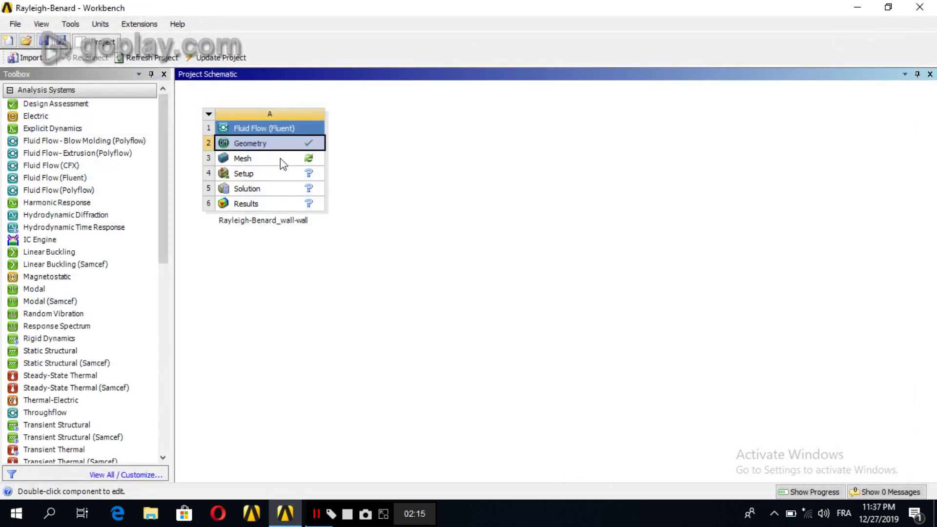
- Open the Mesh cell (A3) in ANSYS Meshing
right_click(280, 159)
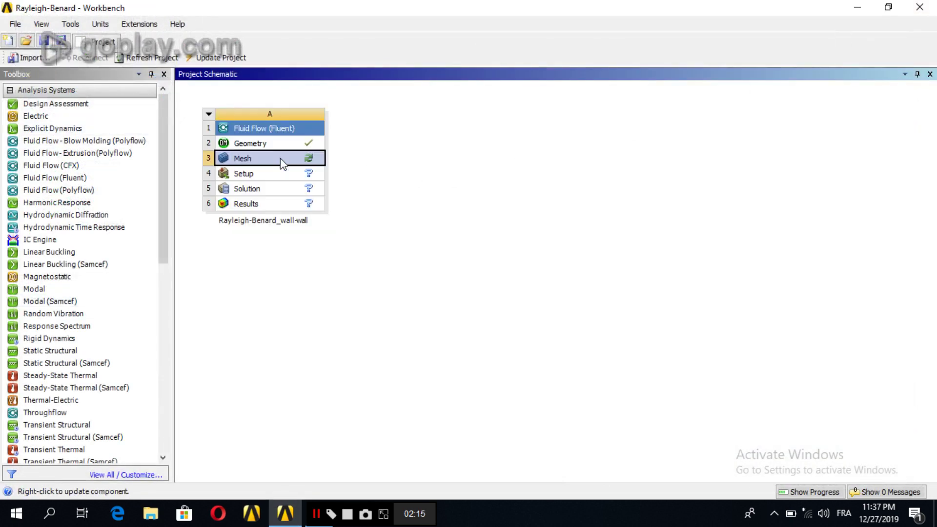
left_click(286, 163)
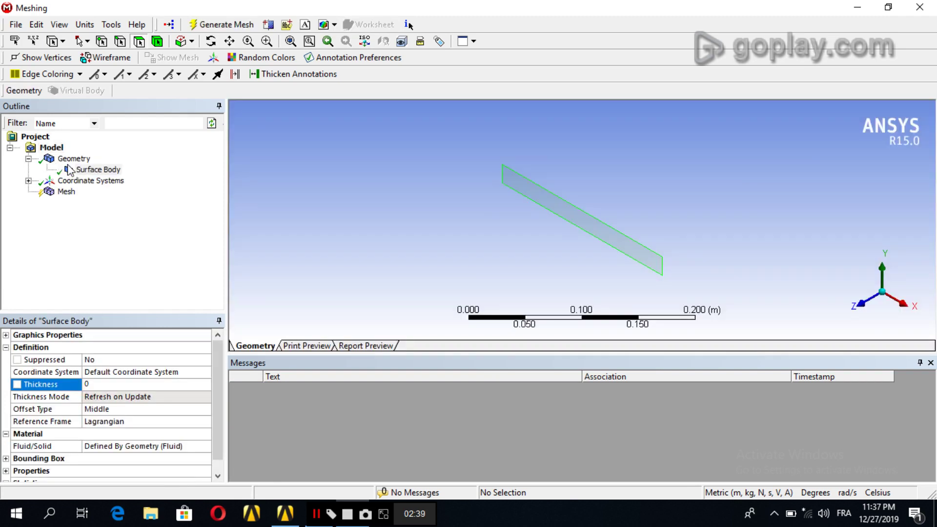
- Select the Surface Body and view the rectangle face-on along the Z axis
left_click(51, 147)
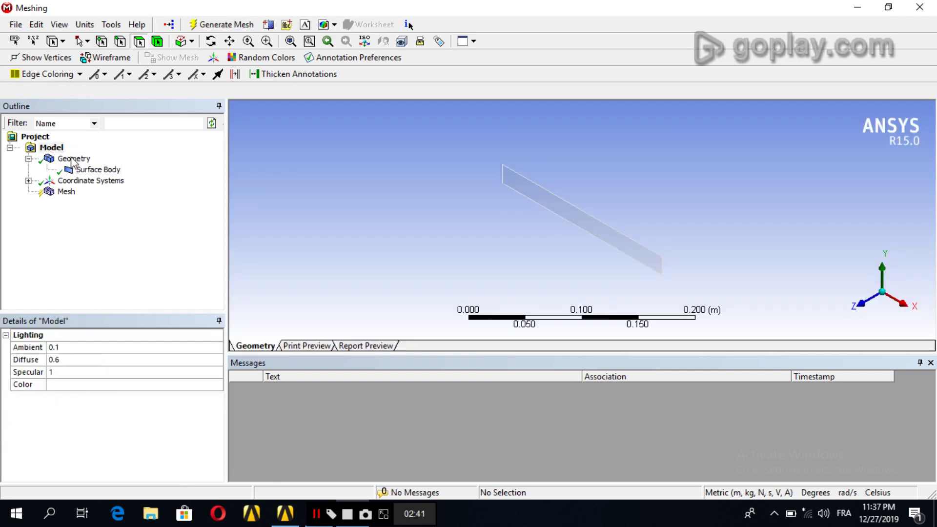
left_click(98, 169)
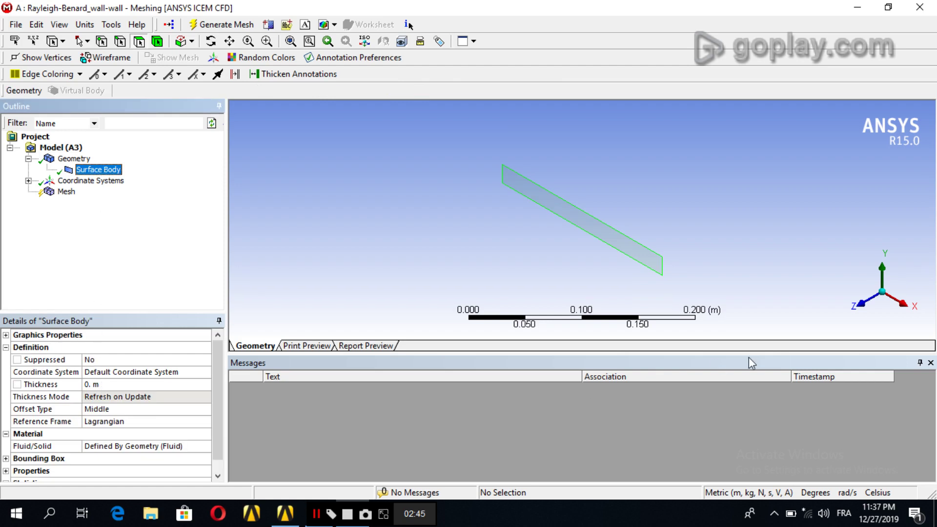
left_click(861, 306)
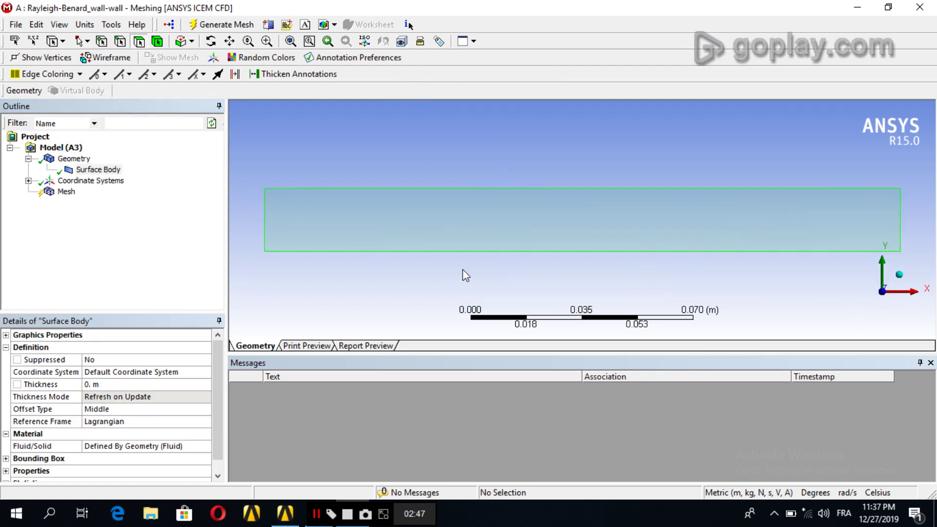
left_click(66, 191)
- Add an edge sizing control on the top and bottom long edges
right_click(66, 191)
mouse_move(124, 200)
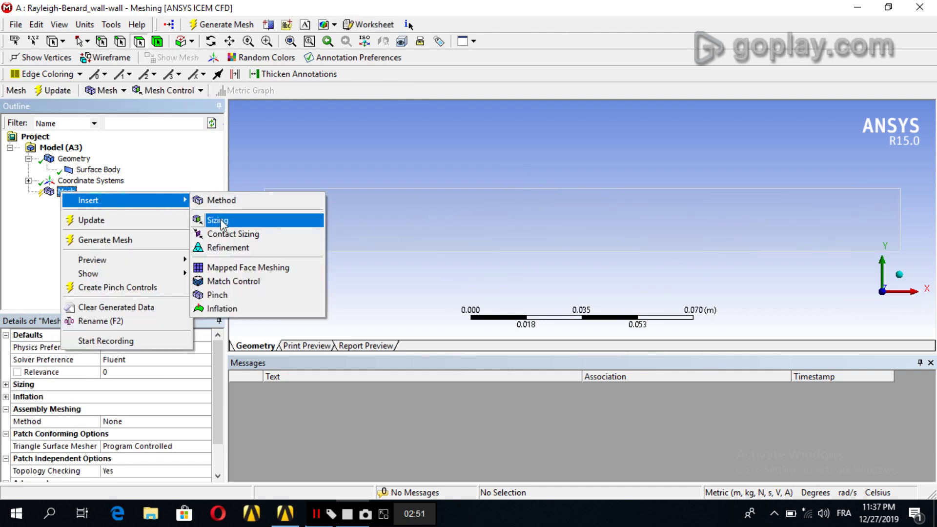
left_click(223, 222)
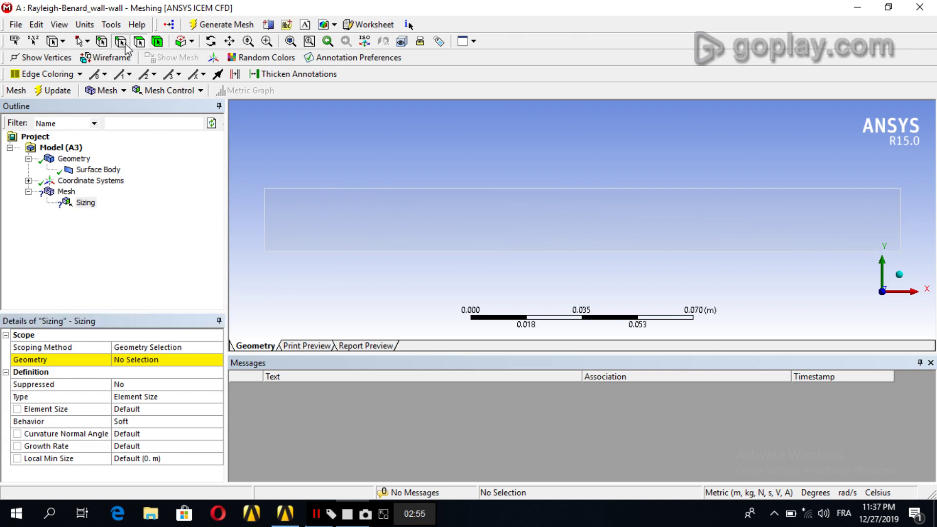
left_click(401, 188)
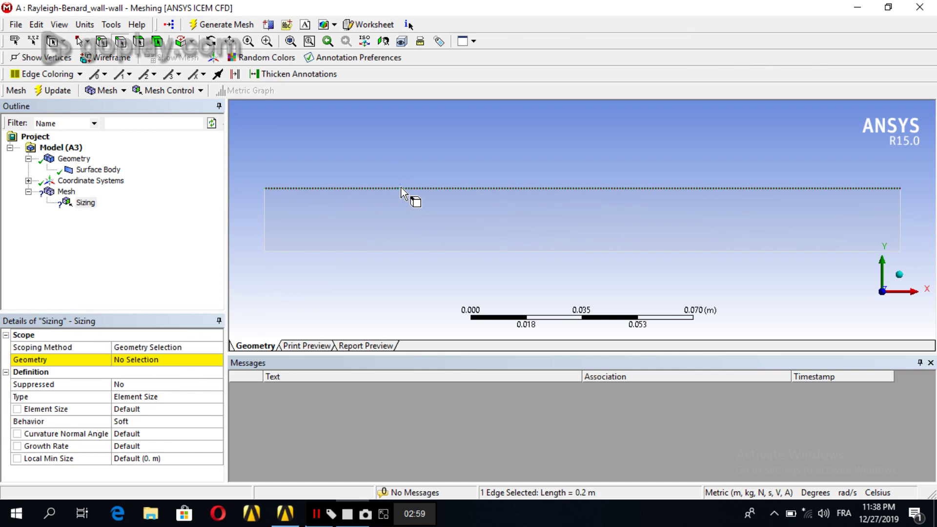
left_click(401, 249, "ctrl")
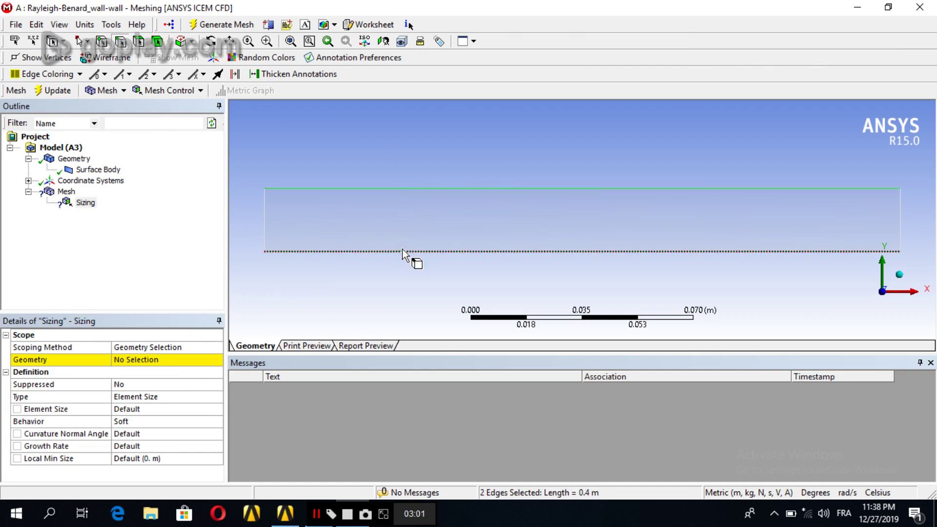
left_click(136, 361)
left_click(130, 360)
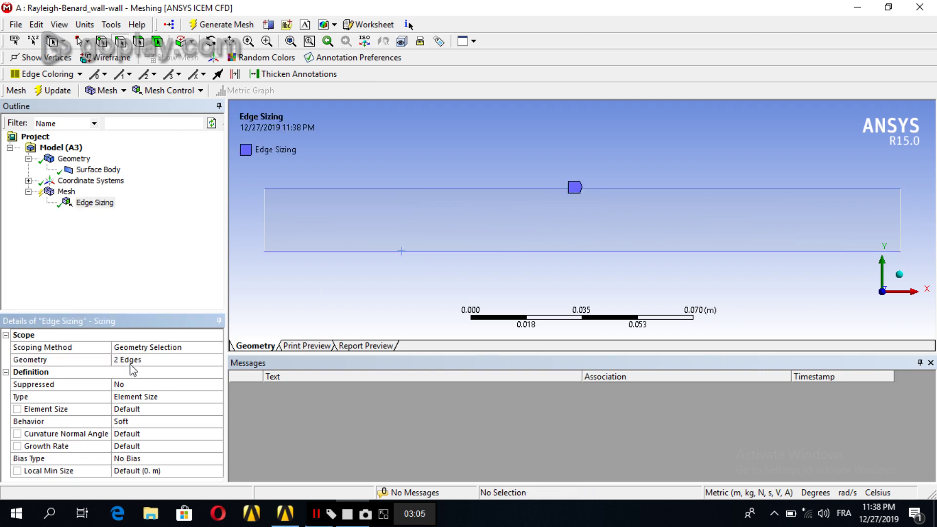
- Set the long-edge sizing to 500 divisions with Hard behavior
left_click(139, 397)
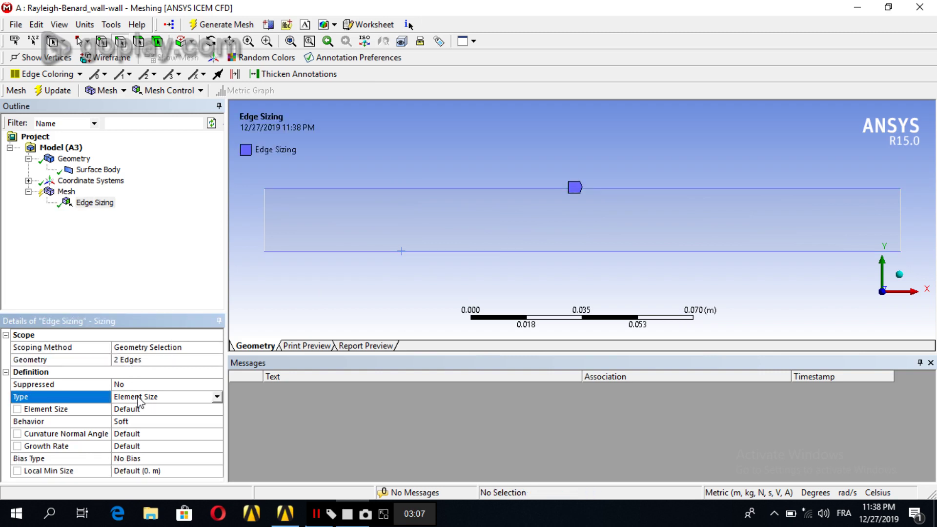
left_click(218, 398)
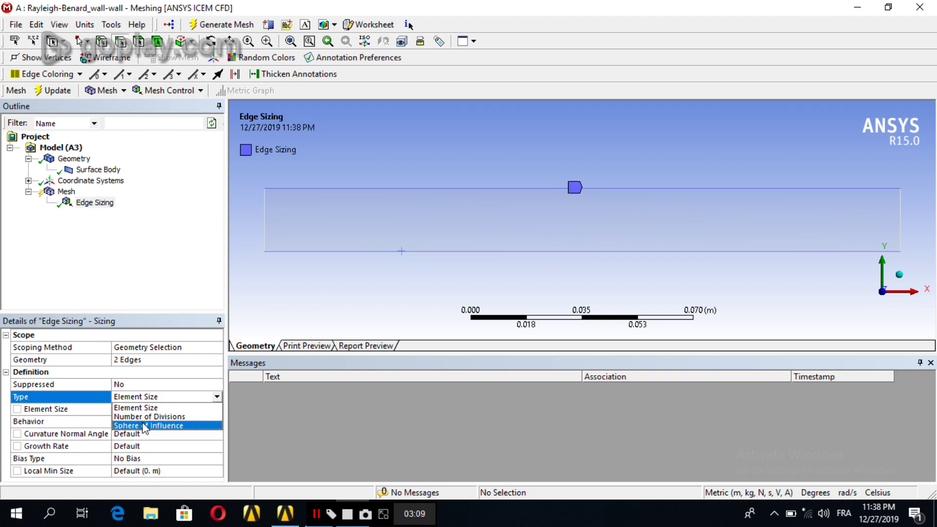
left_click(146, 421)
left_click(134, 409)
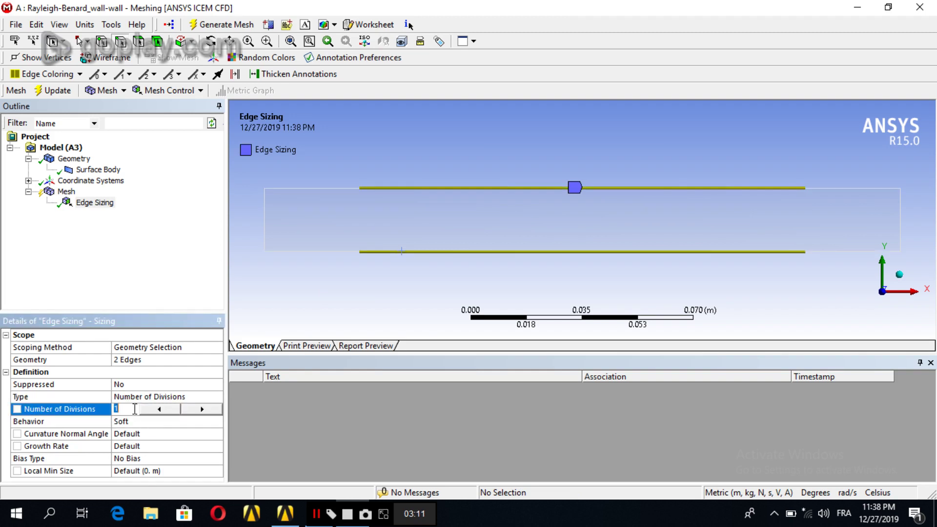
key("Return")
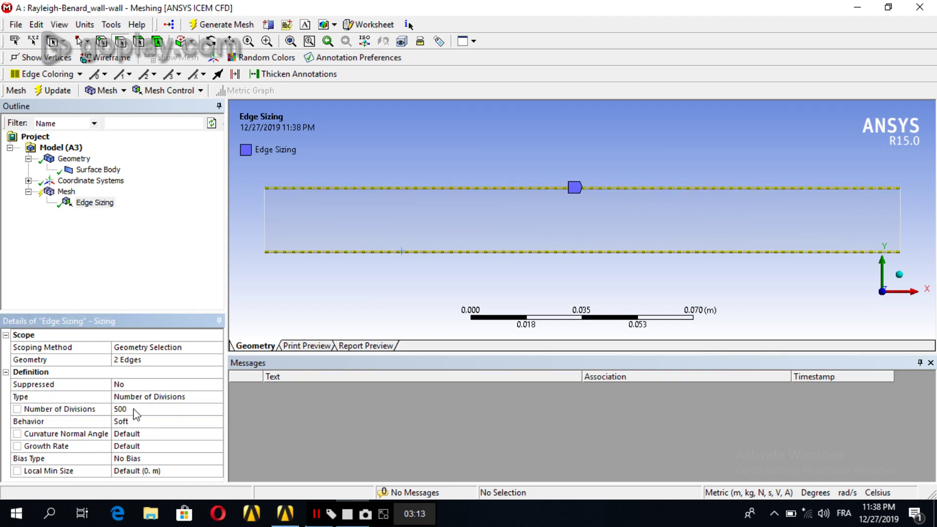
left_click(135, 421)
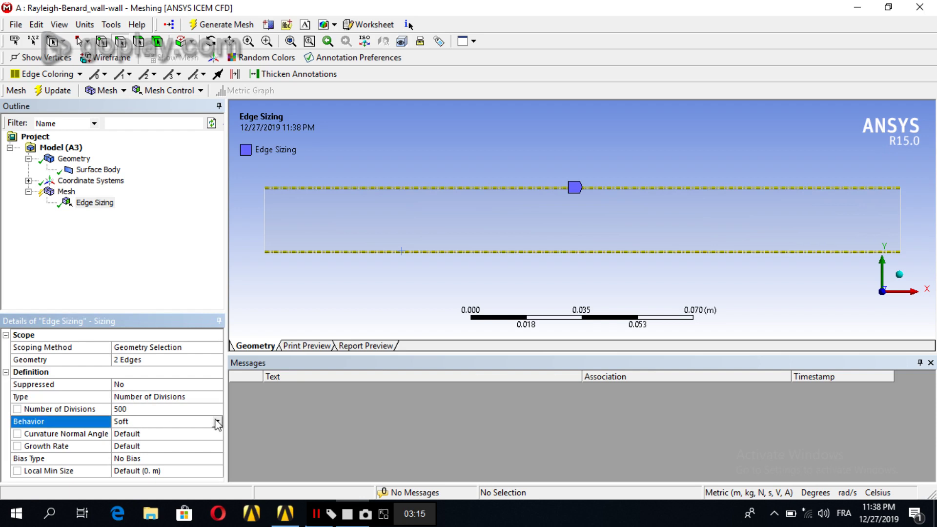
left_click(217, 421)
left_click(133, 441)
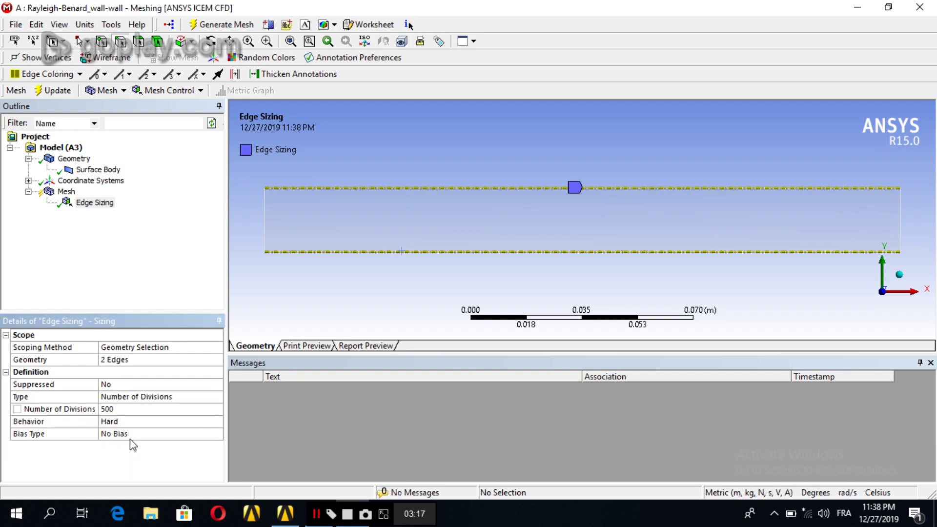
right_click(67, 192)
mouse_move(95, 198)
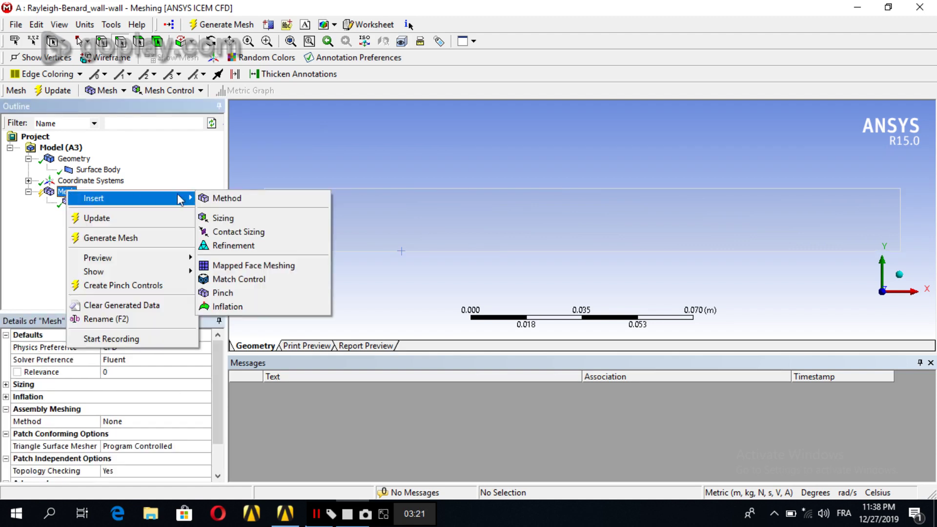
- Add a second edge sizing on the left and right side edges
left_click(242, 220)
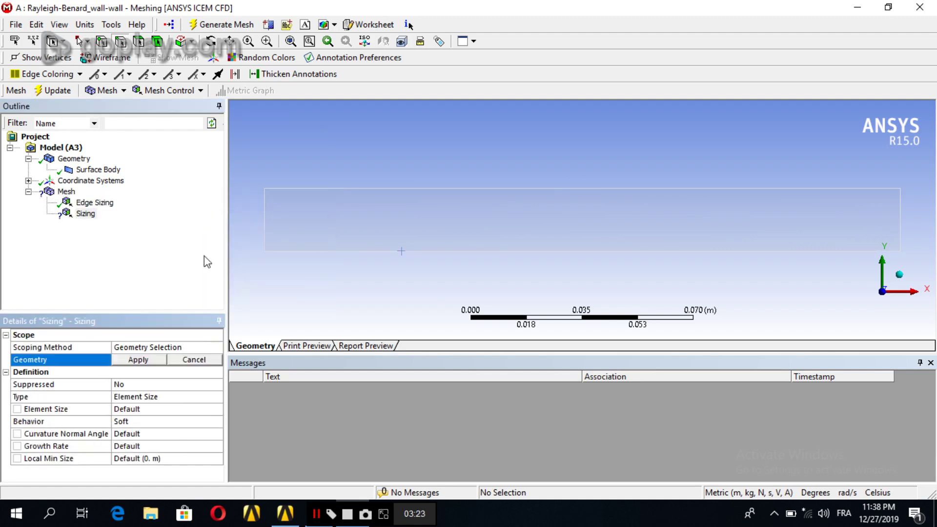
left_click(267, 219)
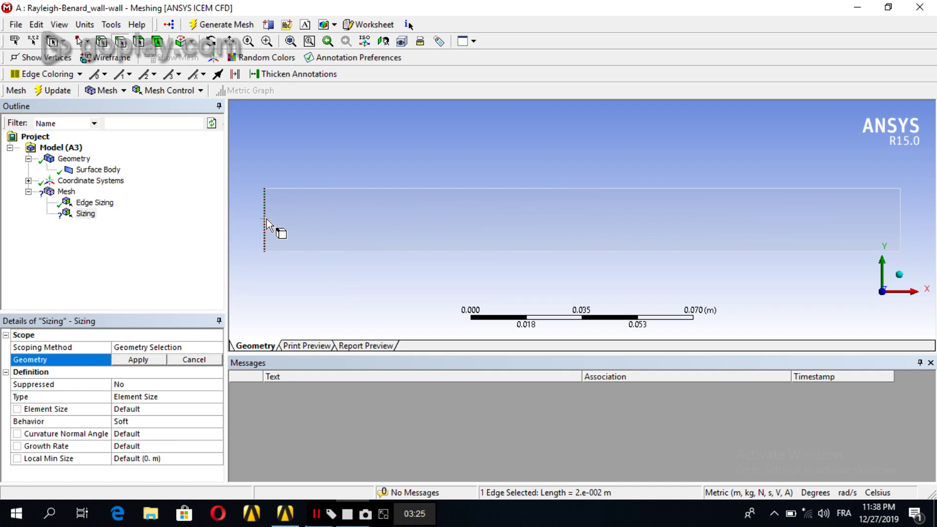
left_click(900, 223, "ctrl")
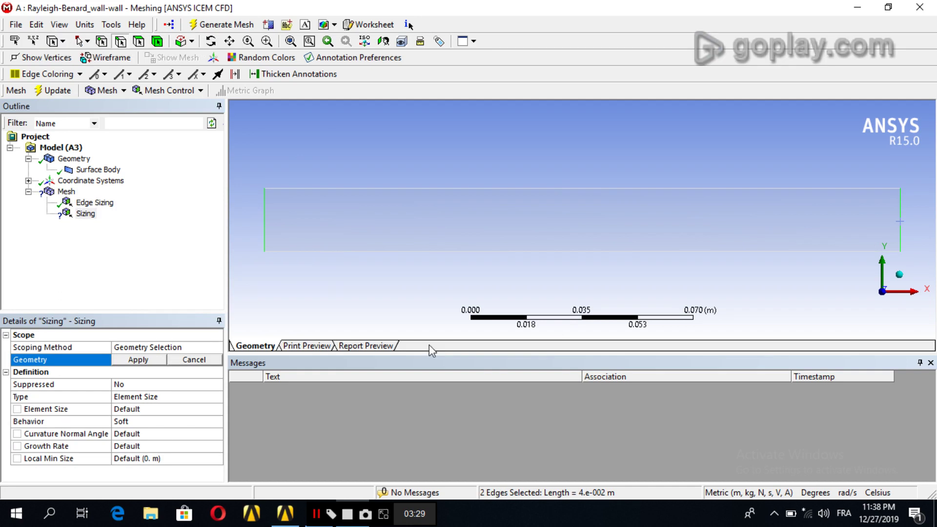
left_click(139, 360)
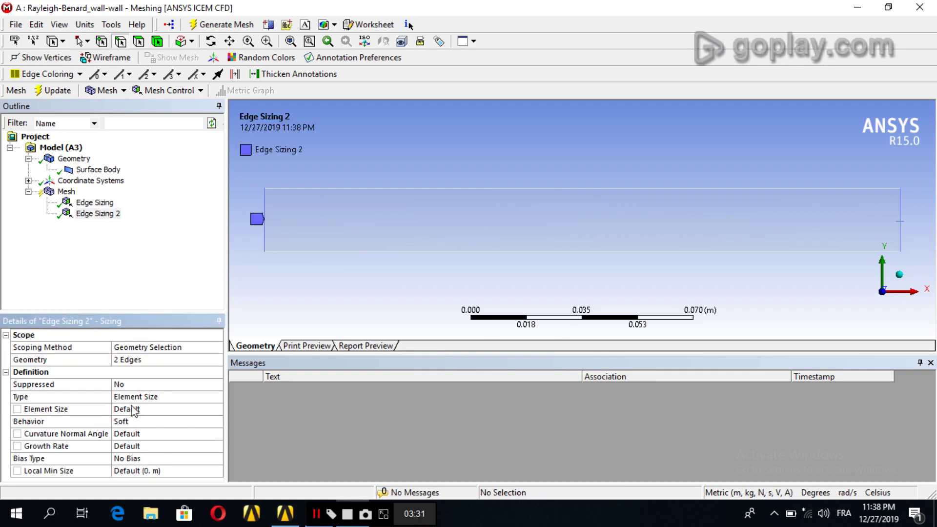
- Set the side-edge sizing to 100 divisions with Hard behavior
left_click(145, 398)
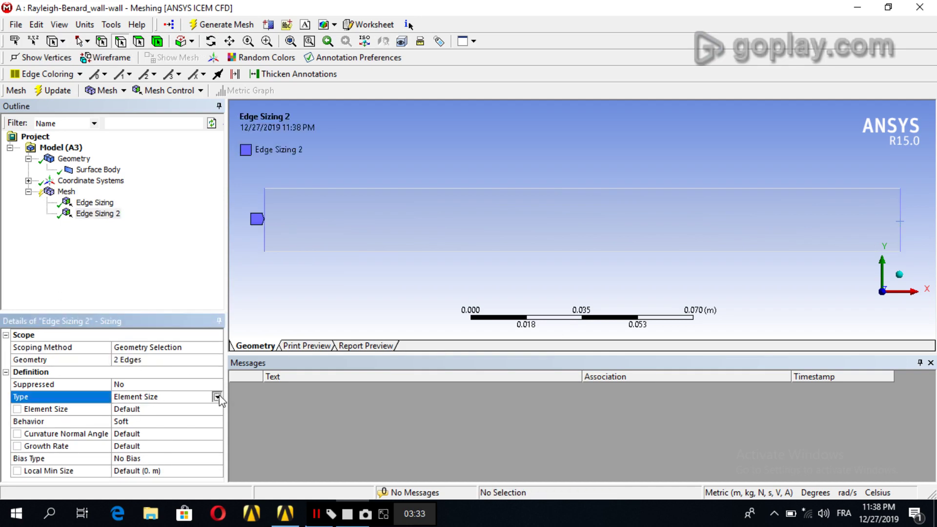
left_click(218, 398)
left_click(146, 416)
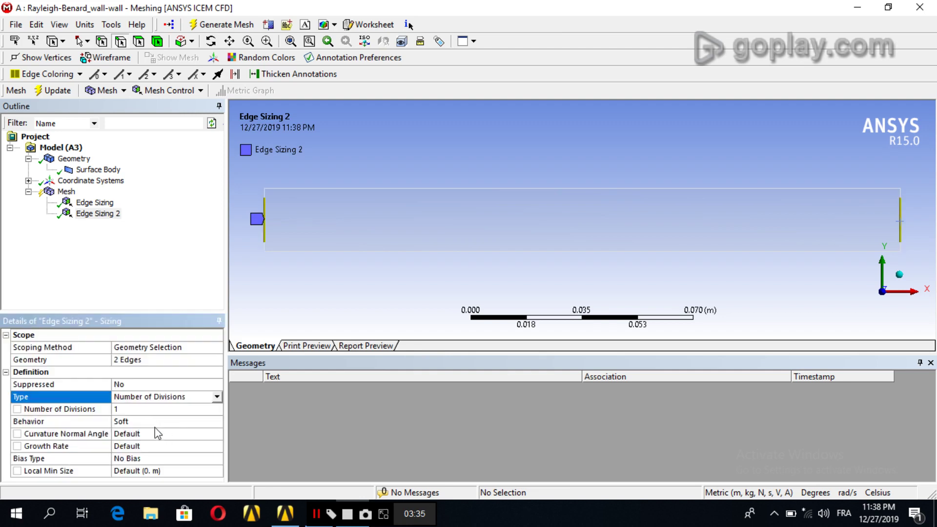
left_click(135, 409)
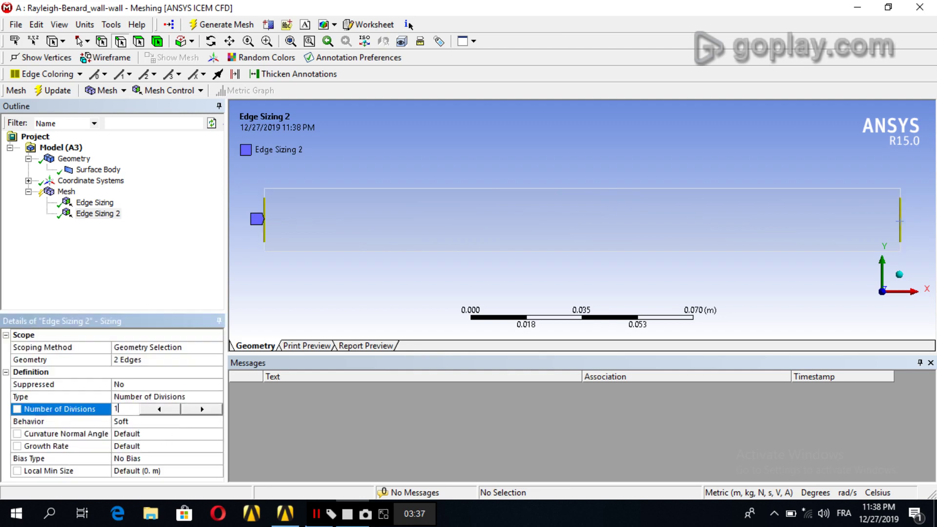
type("00")
key("Return")
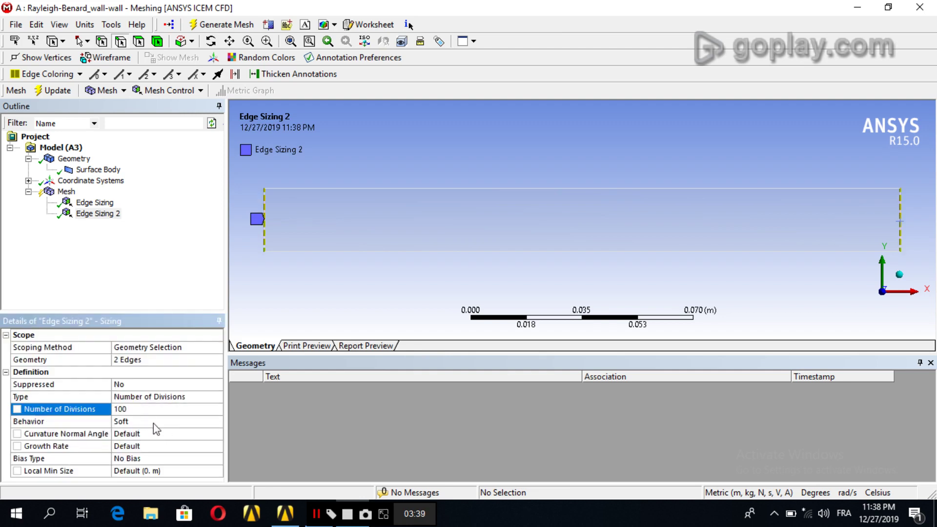
left_click(167, 423)
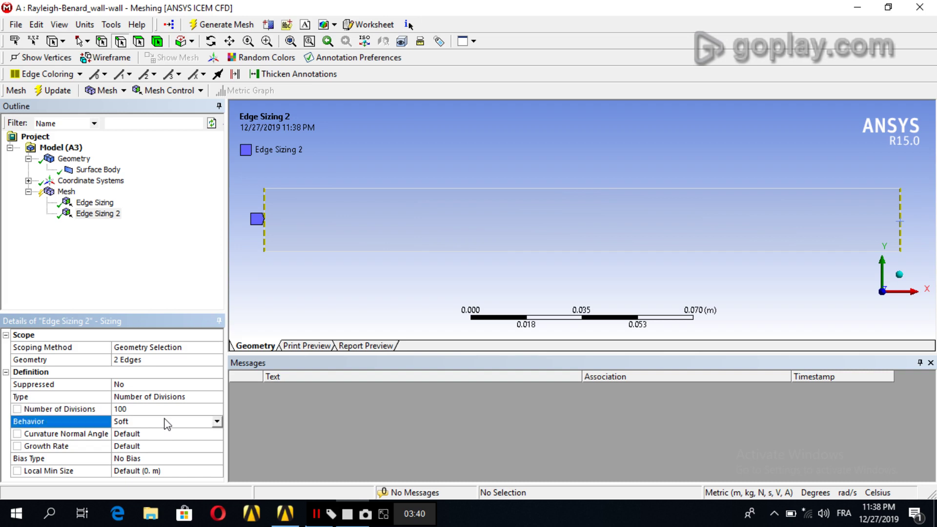
left_click(217, 423)
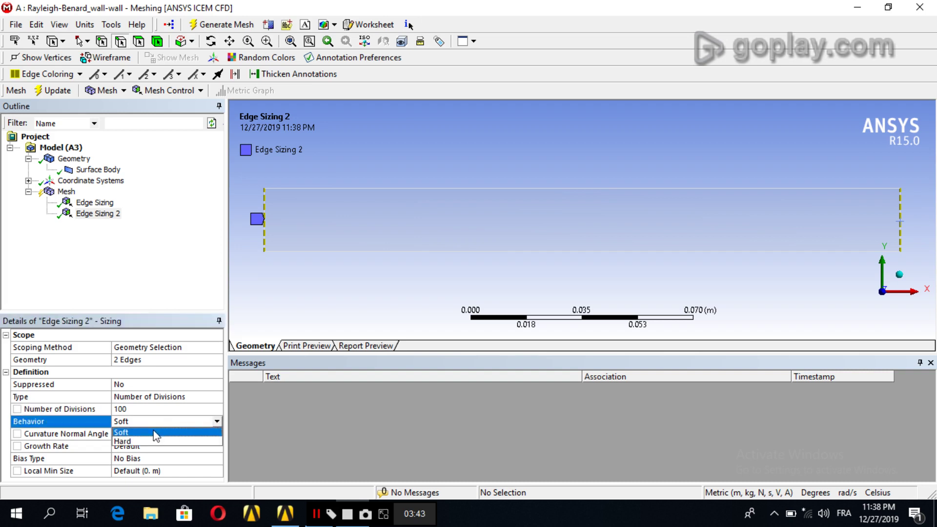
left_click(128, 441)
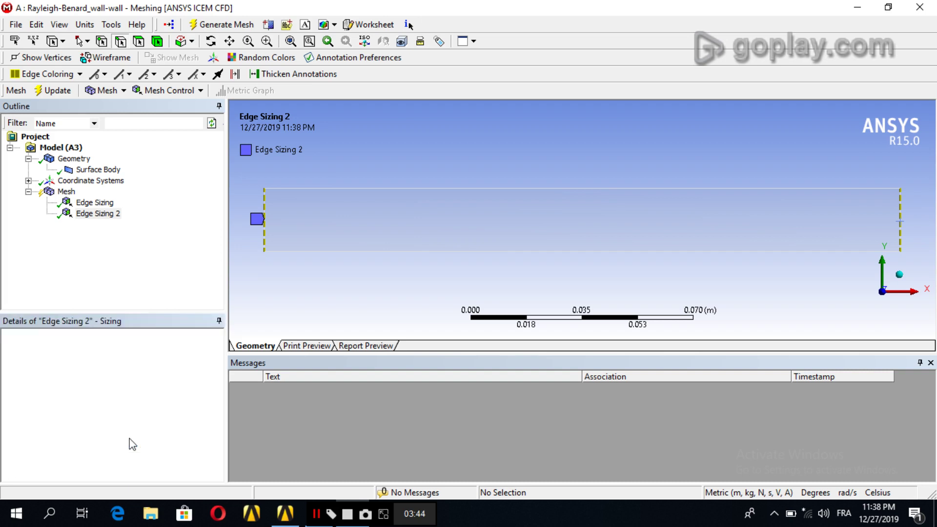
left_click(66, 191)
- Add a Mapped Face Meshing control on the rectangle's single face to get quadrilateral elements
right_click(64, 197)
mouse_move(125, 201)
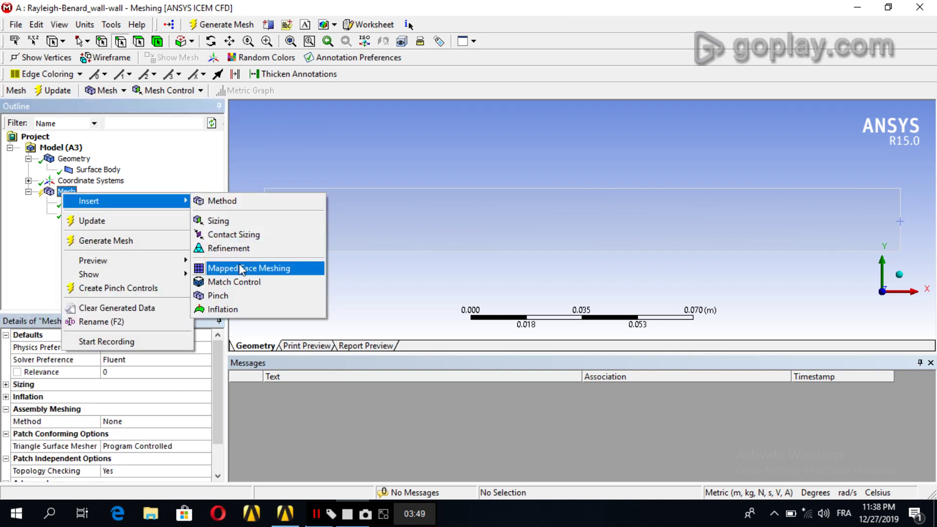
left_click(242, 269)
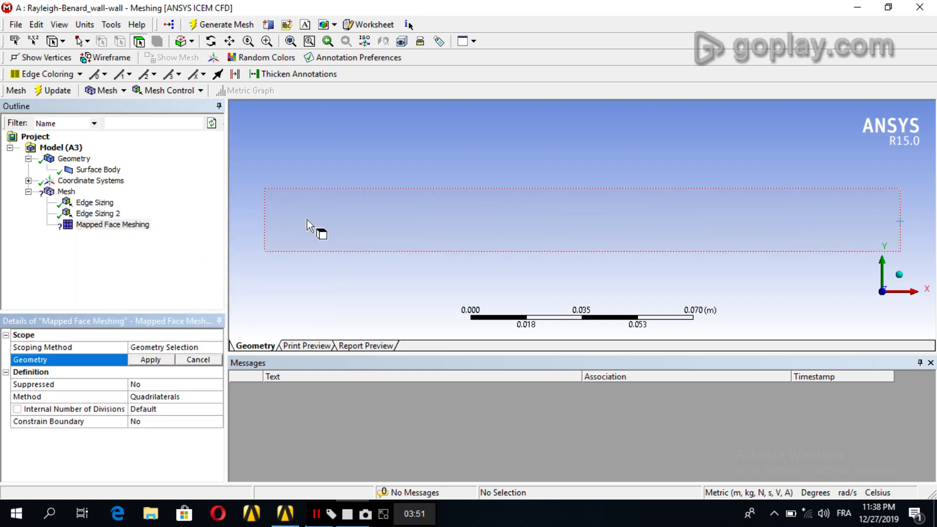
left_click(341, 202)
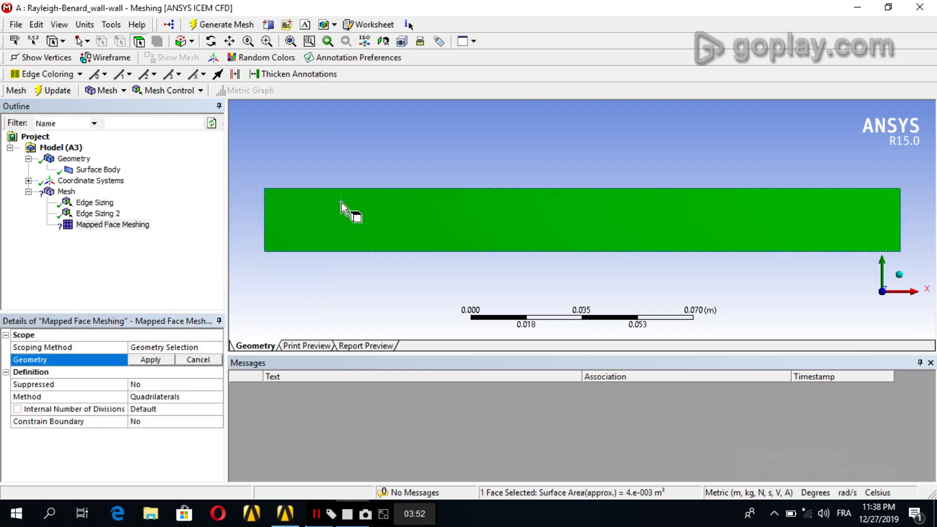
left_click(150, 360)
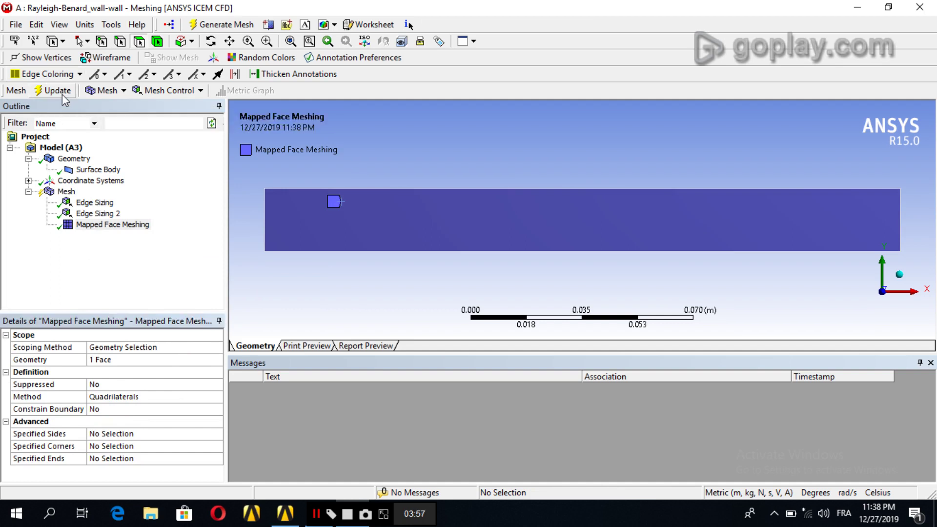
- Update the mesh, inspect the quad grid near the left end, then fit the rectangle in view
left_click(62, 94)
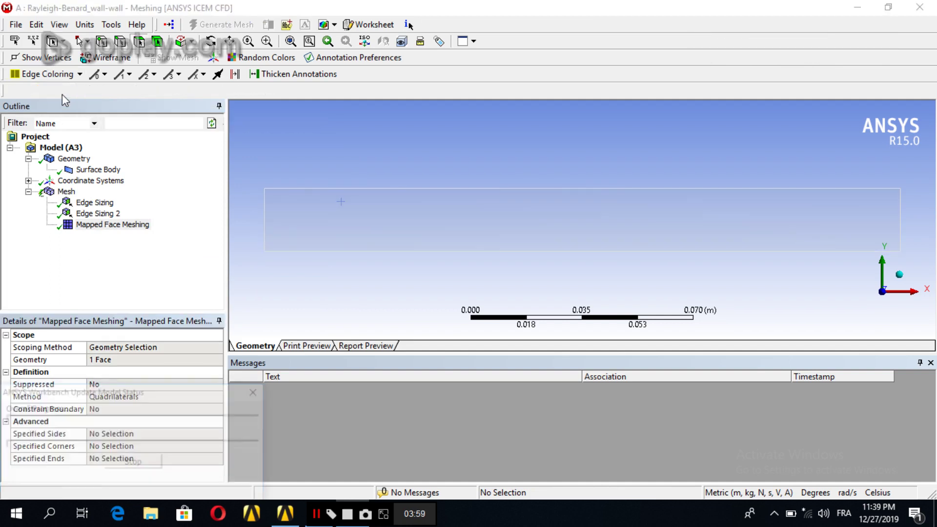
left_click(66, 192)
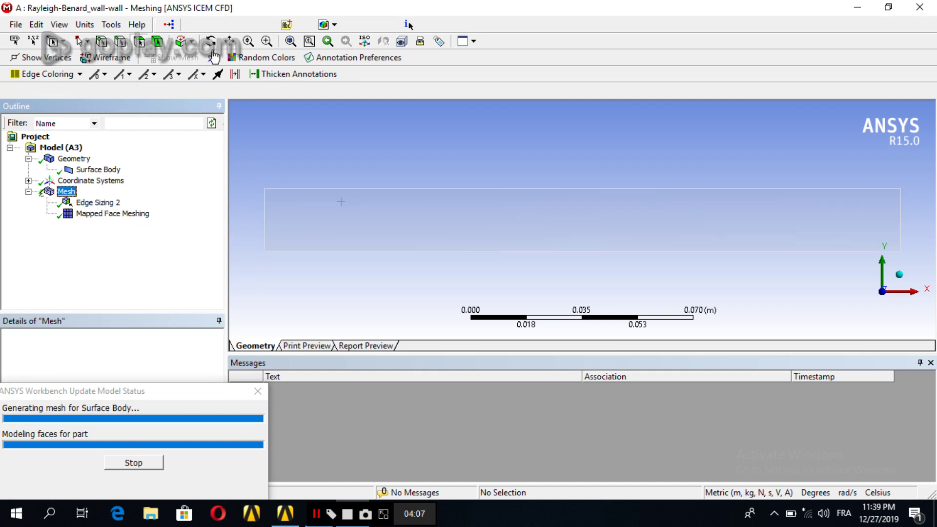
left_click_drag(252, 184, 258, 190)
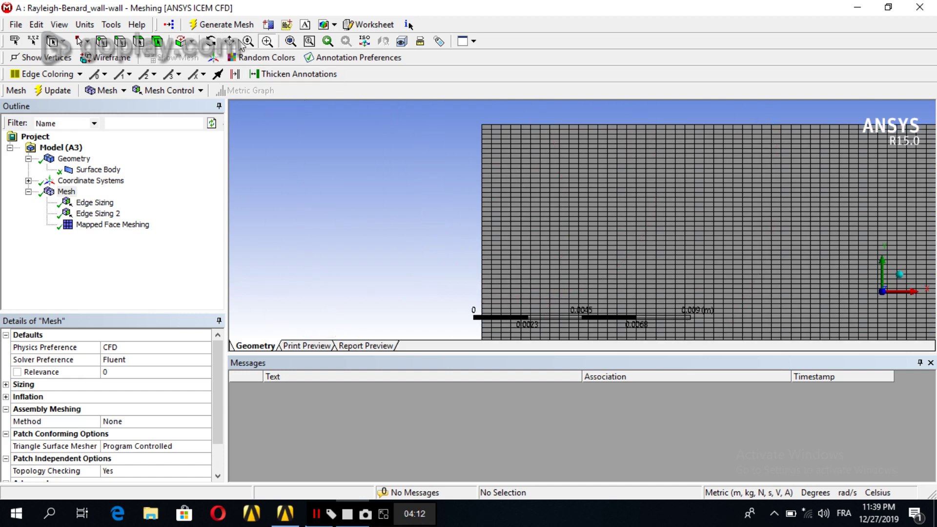
left_click(290, 41)
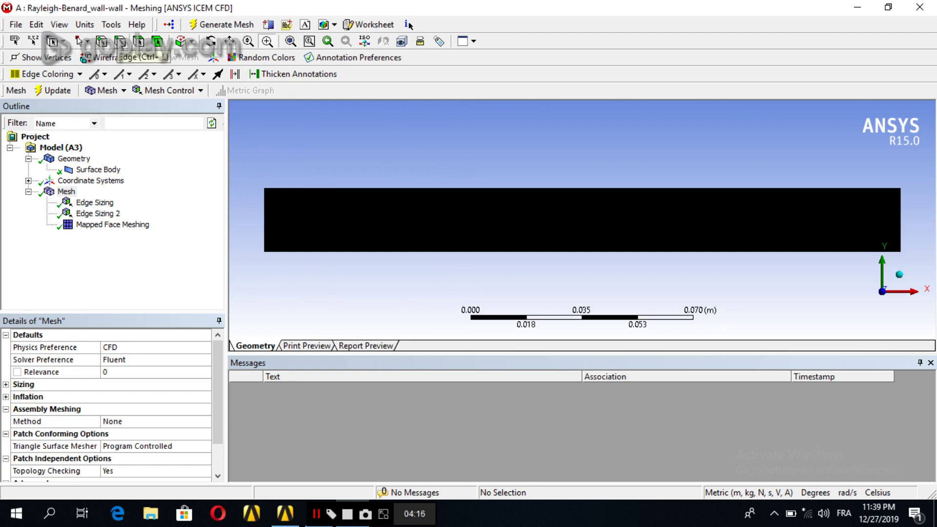
- Create a named selection 'top wall' for the rectangle's top edge
left_click(317, 189)
right_click(312, 187)
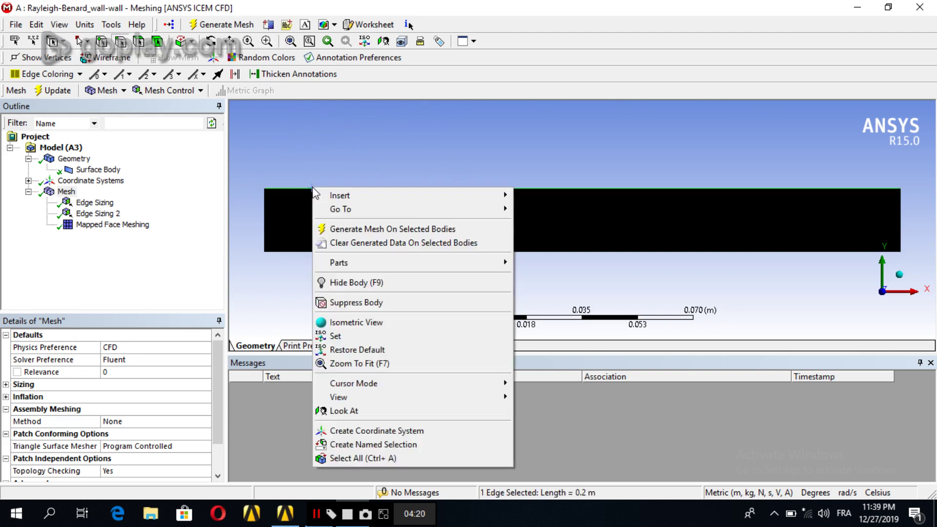
left_click(344, 444)
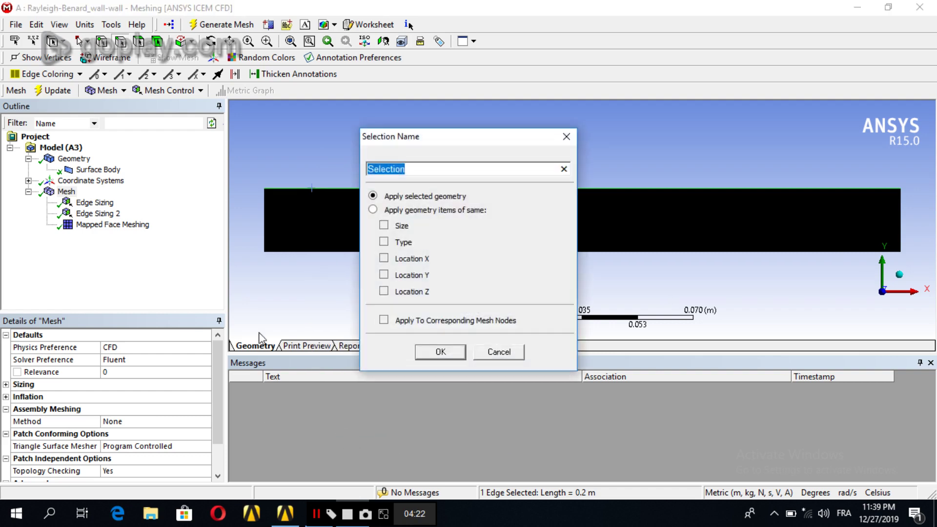
type("top wall")
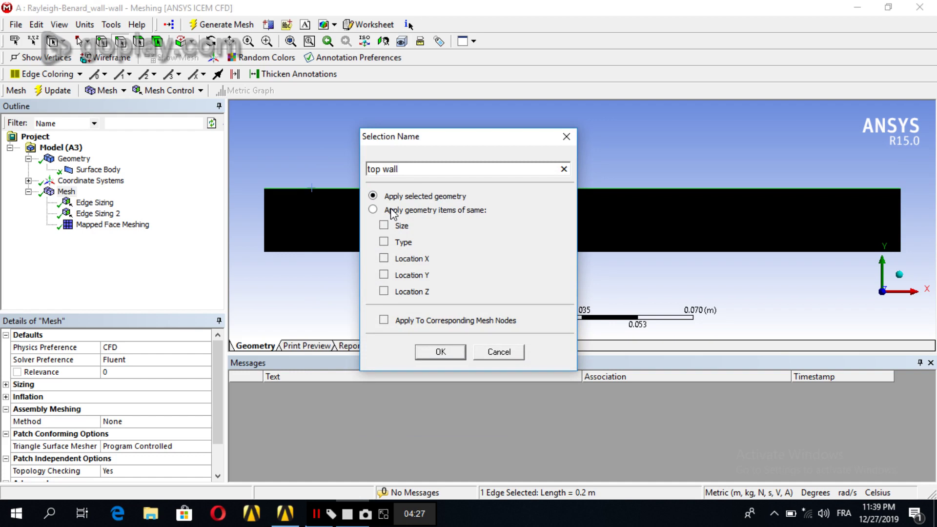
key("Return")
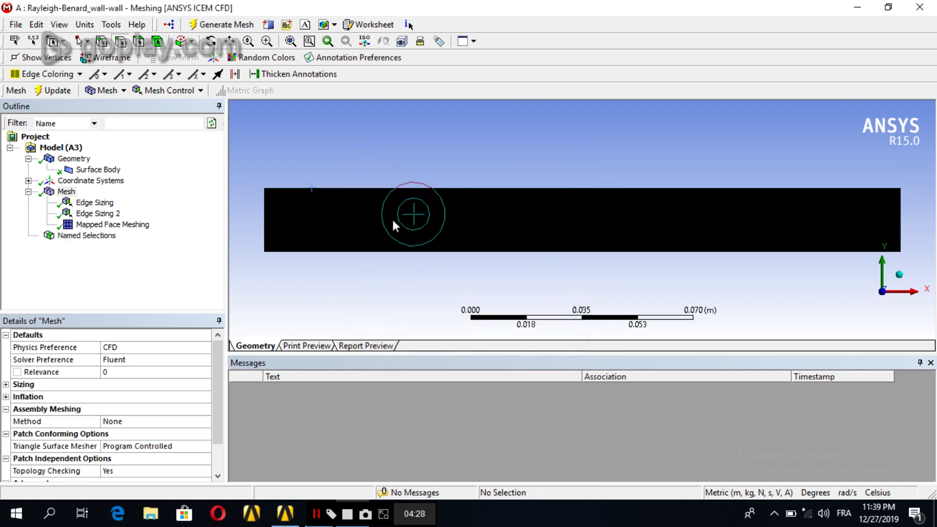
- Create a named selection 'bottom wall' for the rectangle's bottom edge
left_click(401, 255)
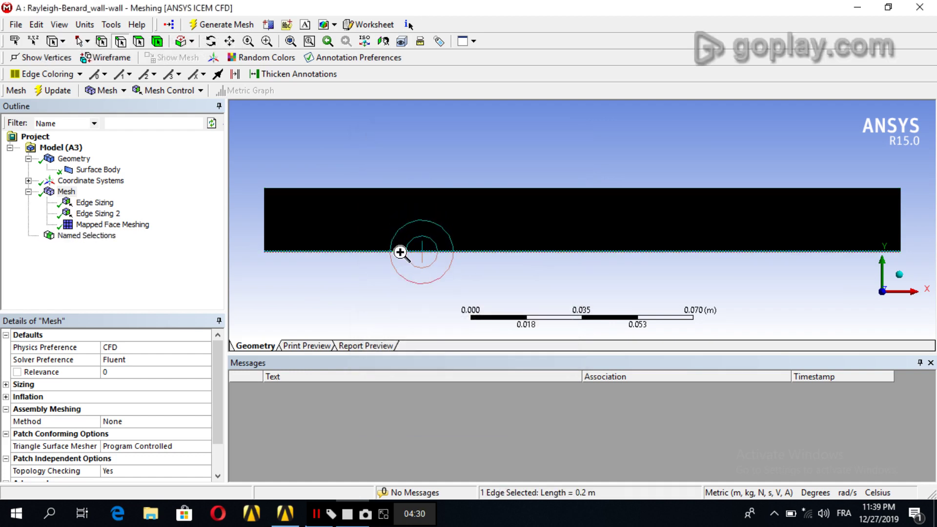
right_click(401, 254)
left_click(460, 476)
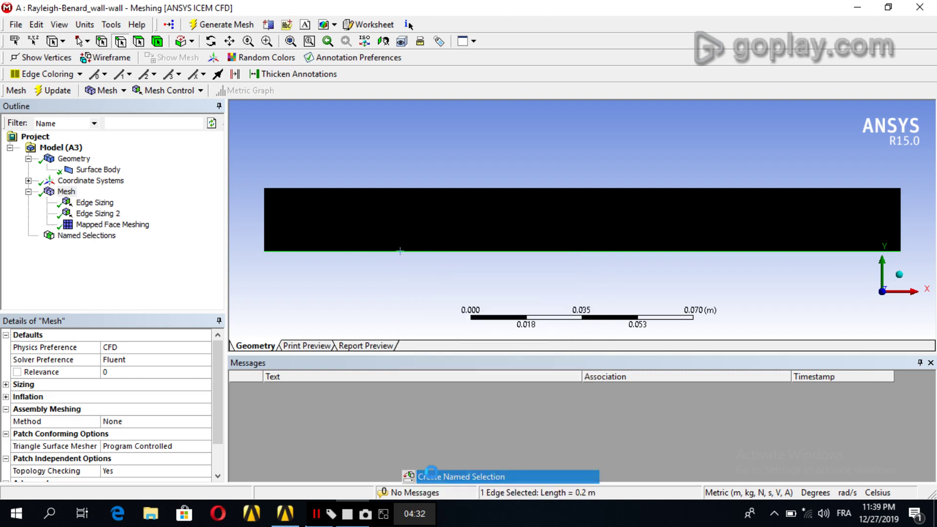
type("b")
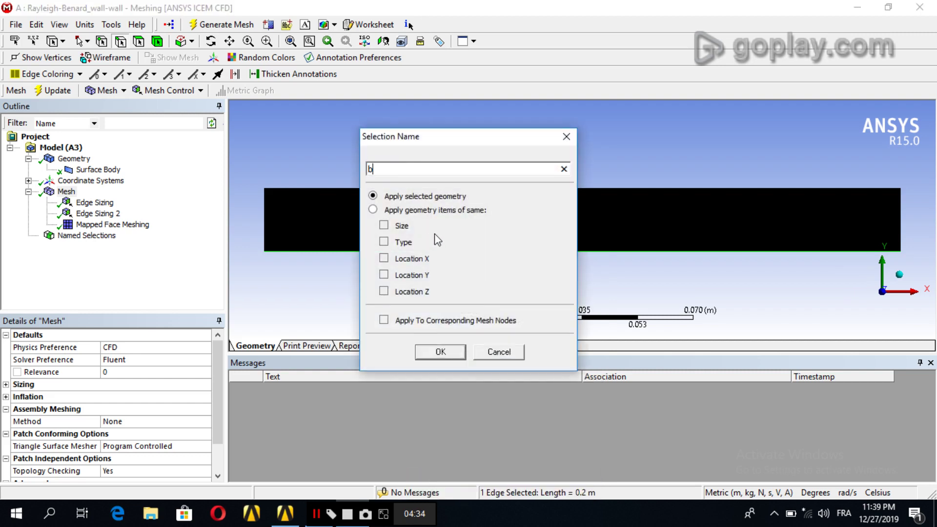
type("ottom ")
type("wal")
type("l")
key("Return")
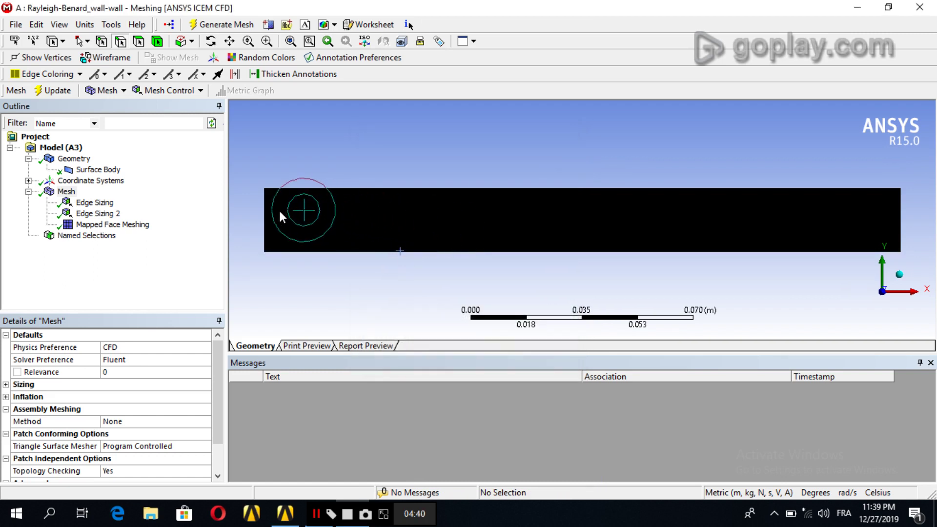
- Group the left and right edges into a named selection called 'side walls'
left_click(265, 218)
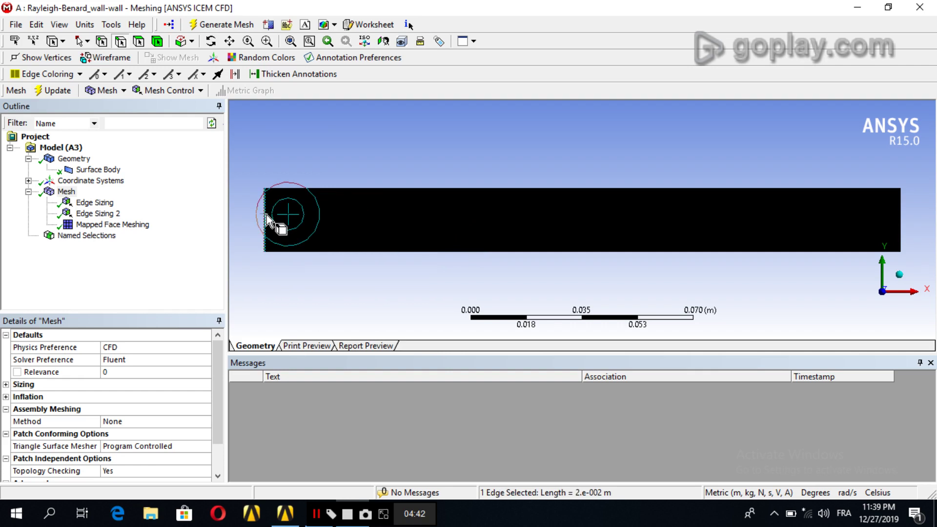
left_click(900, 220, "ctrl")
right_click(902, 224)
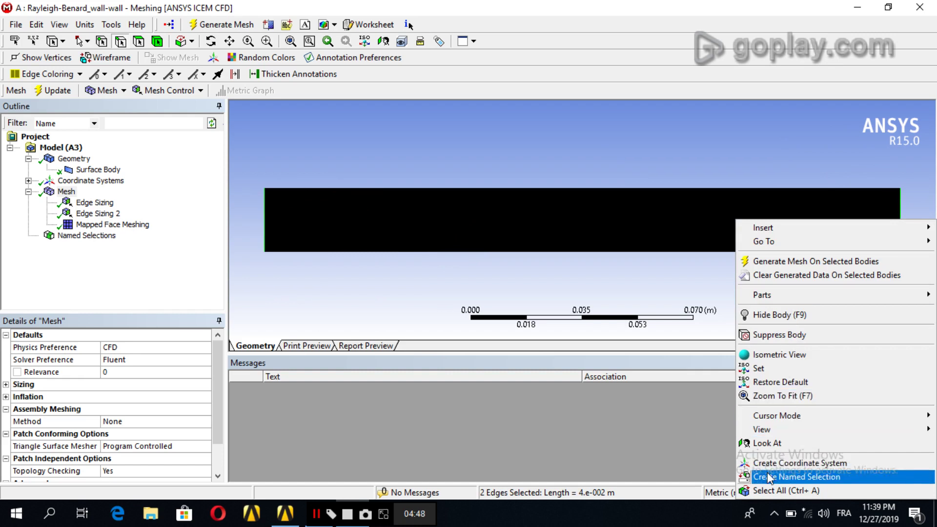
left_click(768, 478)
type("side walls")
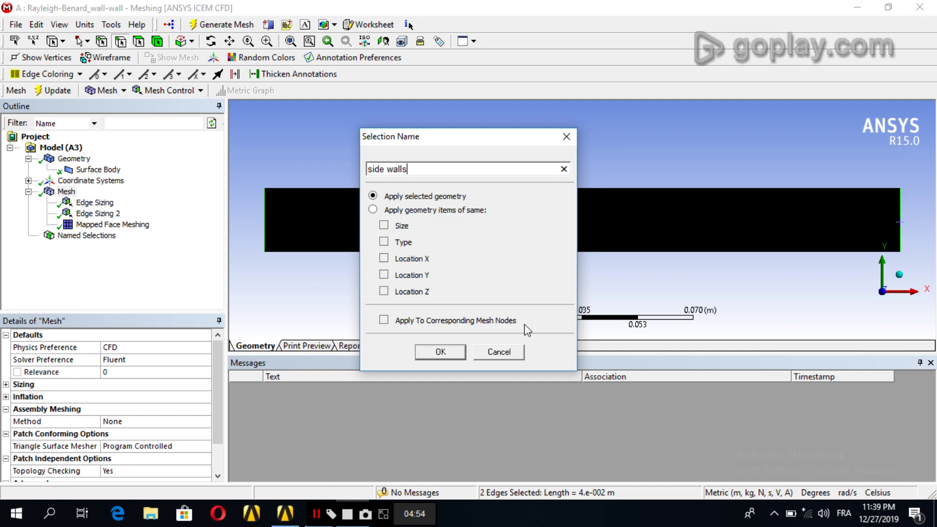
key("Return")
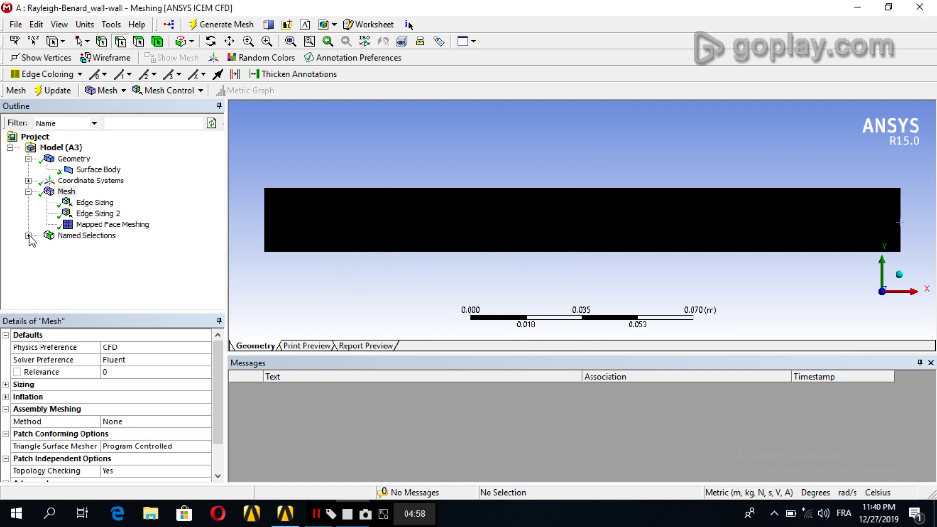
- Review the top wall, side walls and bottom wall selections under Named Selections, then save the project
left_click(29, 236)
left_click(88, 246)
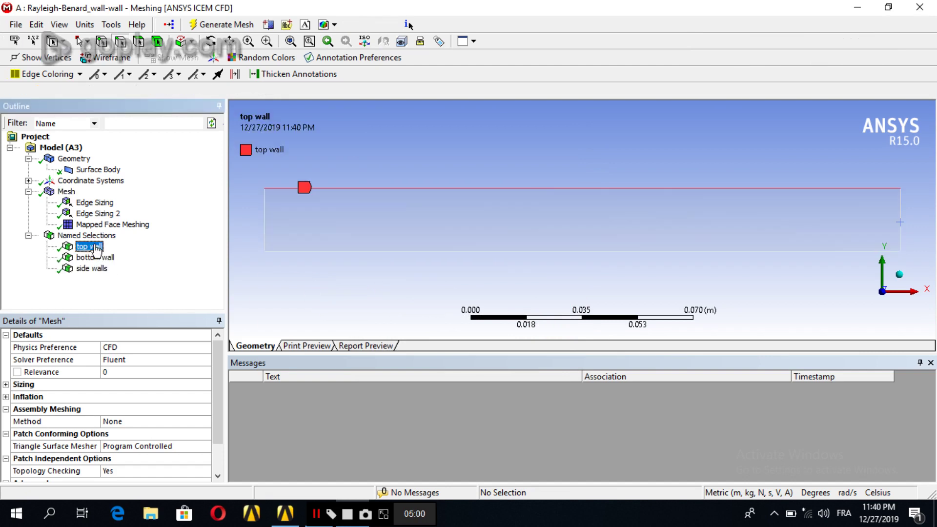
left_click(92, 268)
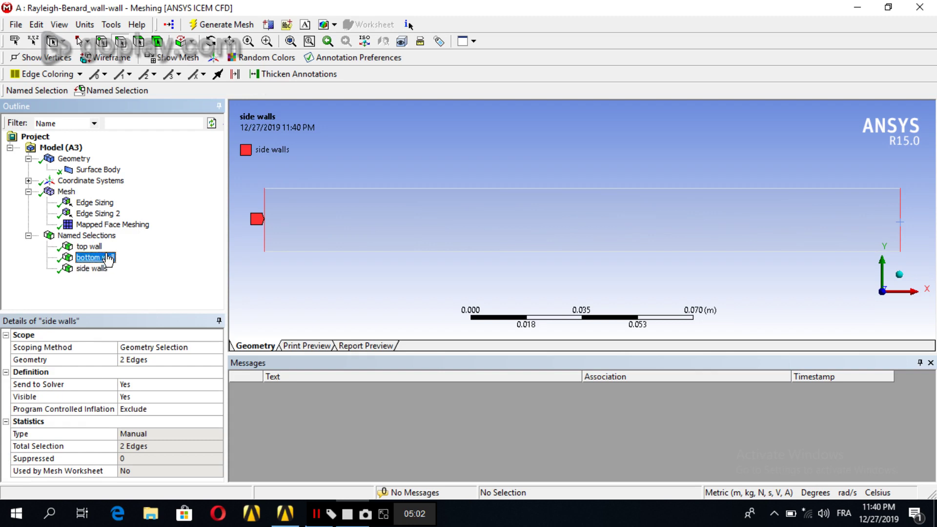
left_click(96, 257)
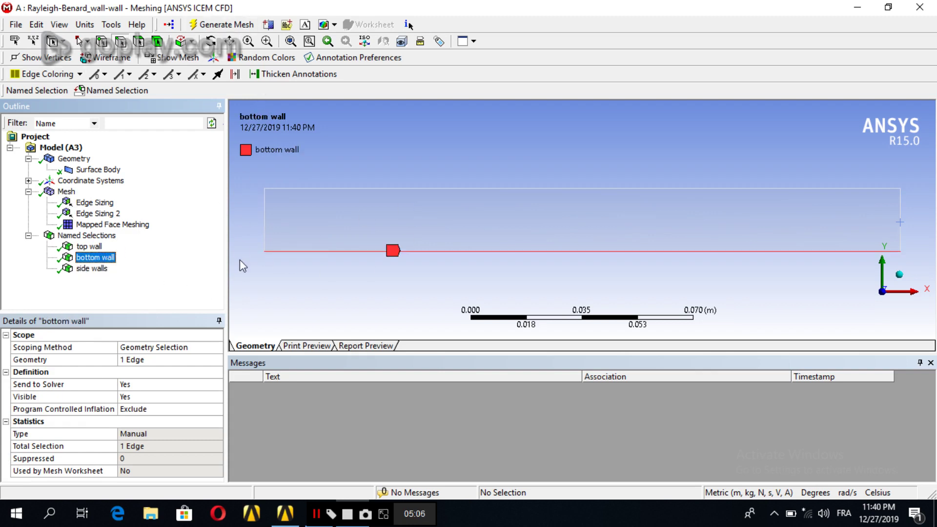
left_click(16, 24)
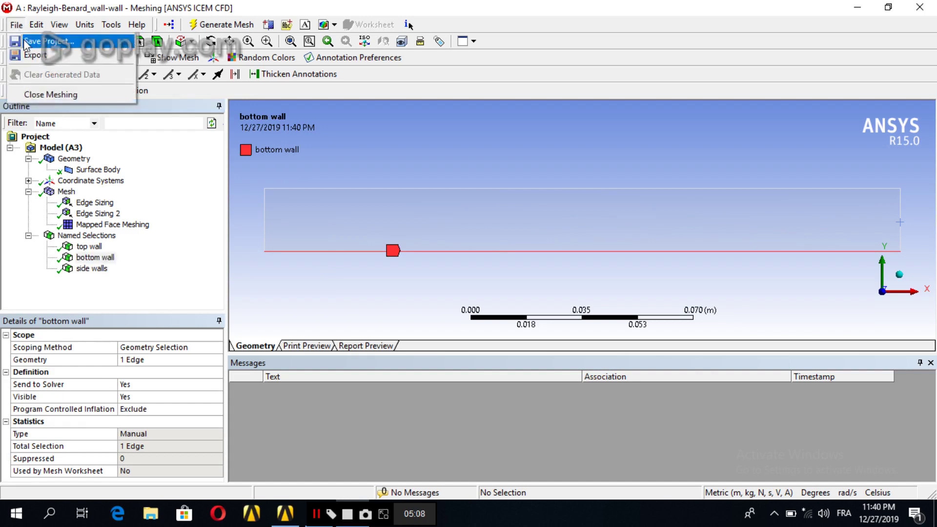
left_click(24, 43)
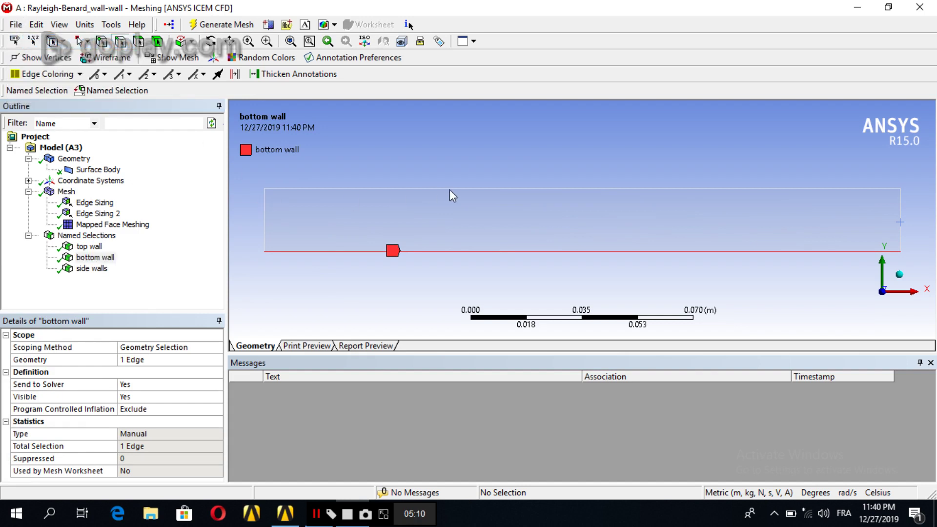
- Close the Meshing window and run Update on the Mesh cell in the Project Schematic
left_click(920, 7)
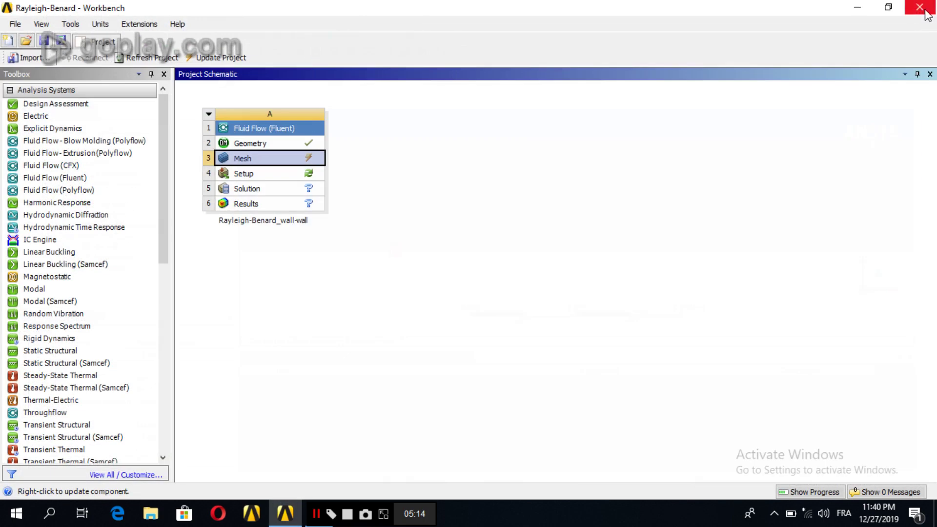
left_click(430, 277)
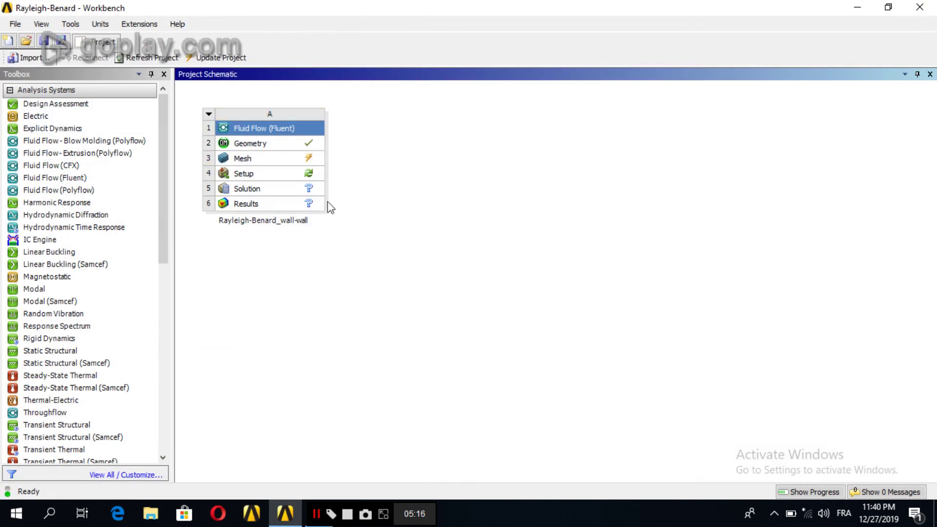
left_click(257, 161)
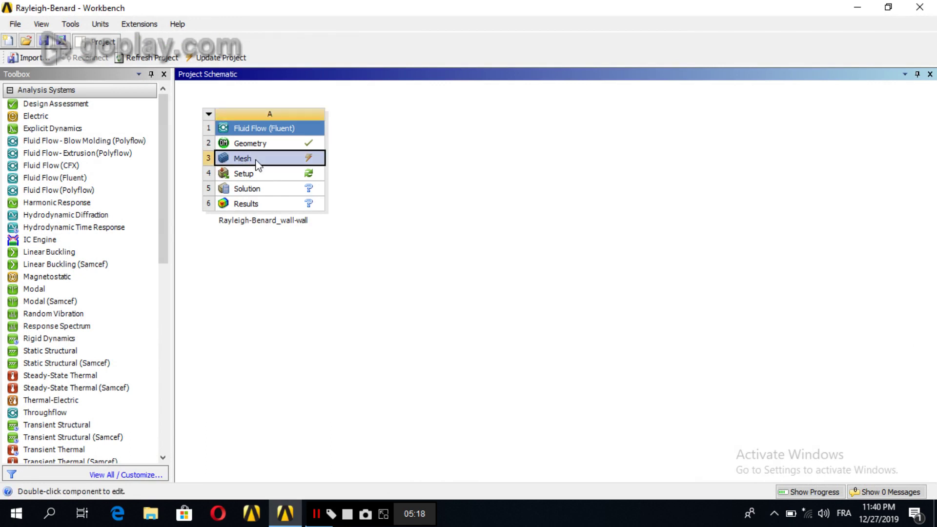
right_click(258, 163)
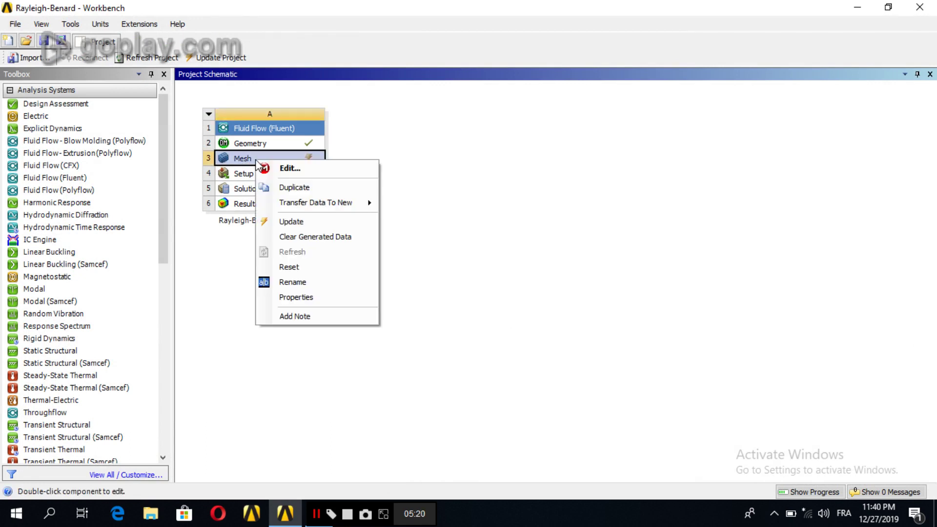
left_click(289, 214)
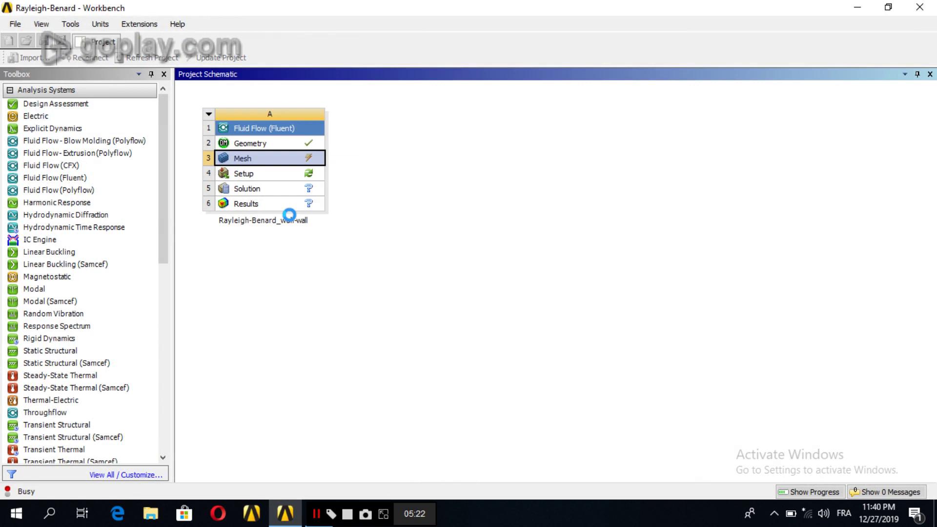